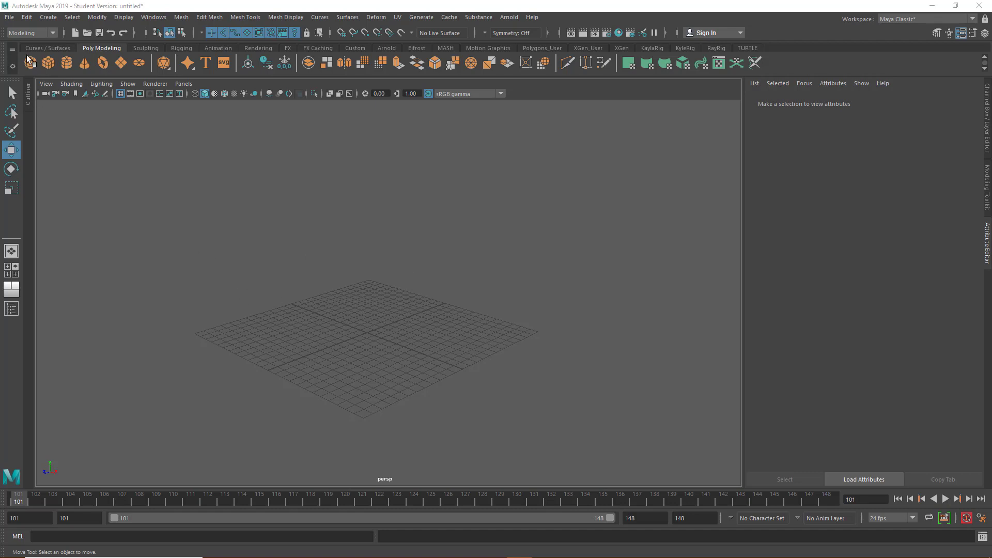
Review the current project's name, location and primary folders in the Project Window.
click(14, 20)
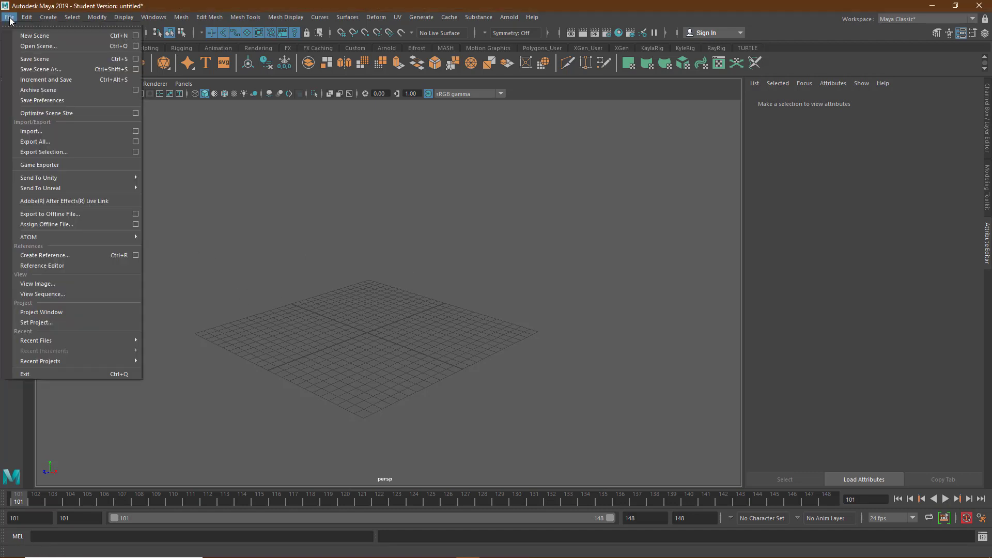
click(54, 312)
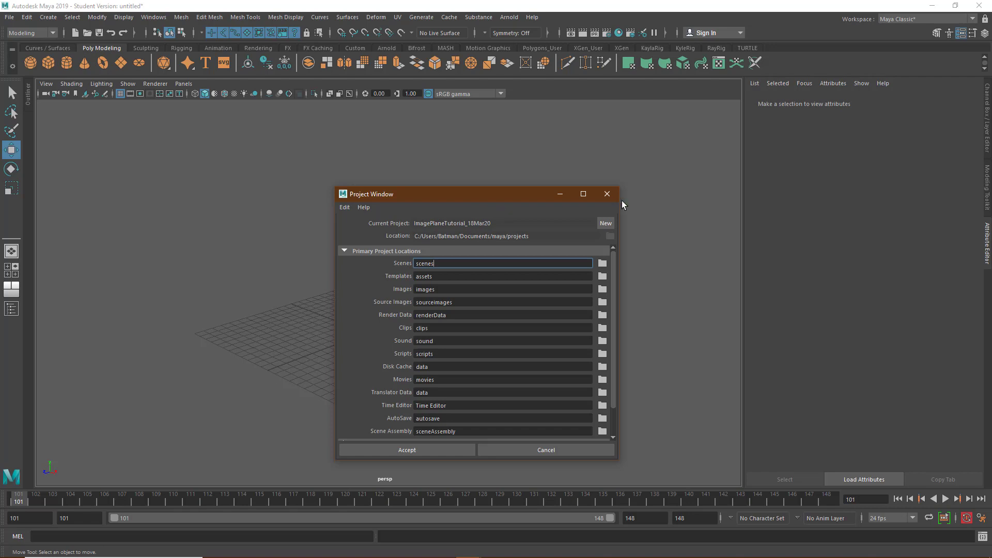
click(607, 194)
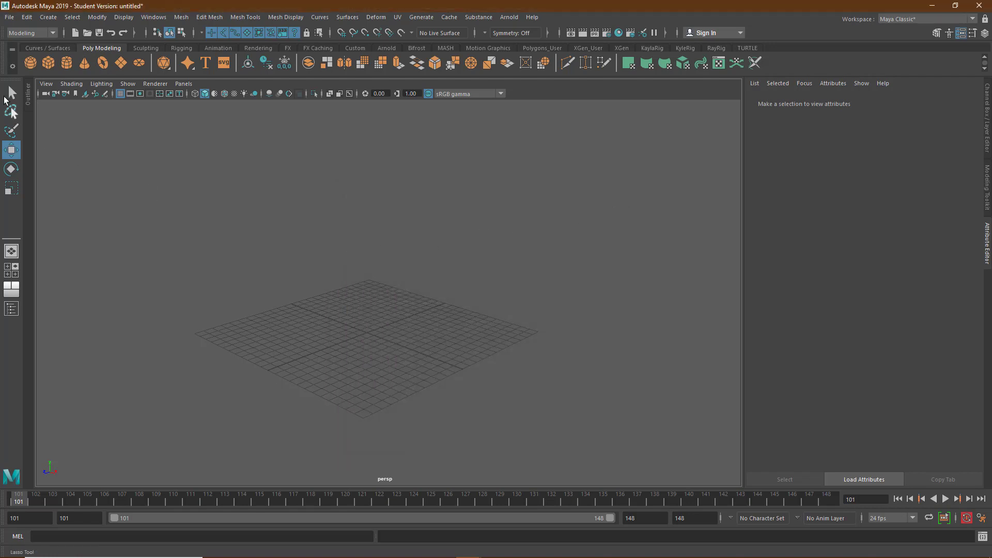
Set the active Maya project to the ImagePlaneTutorial_18Mar20 folder.
click(10, 17)
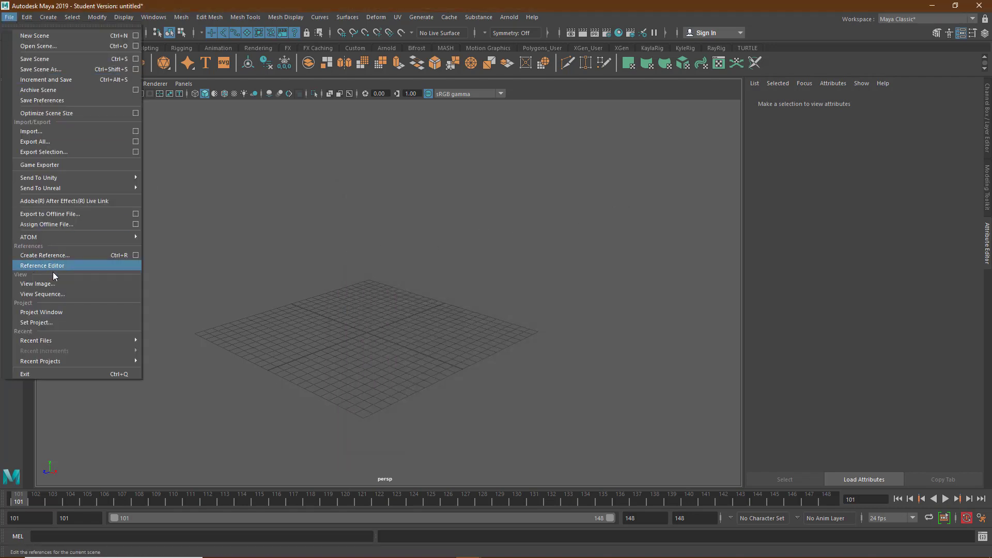
click(53, 322)
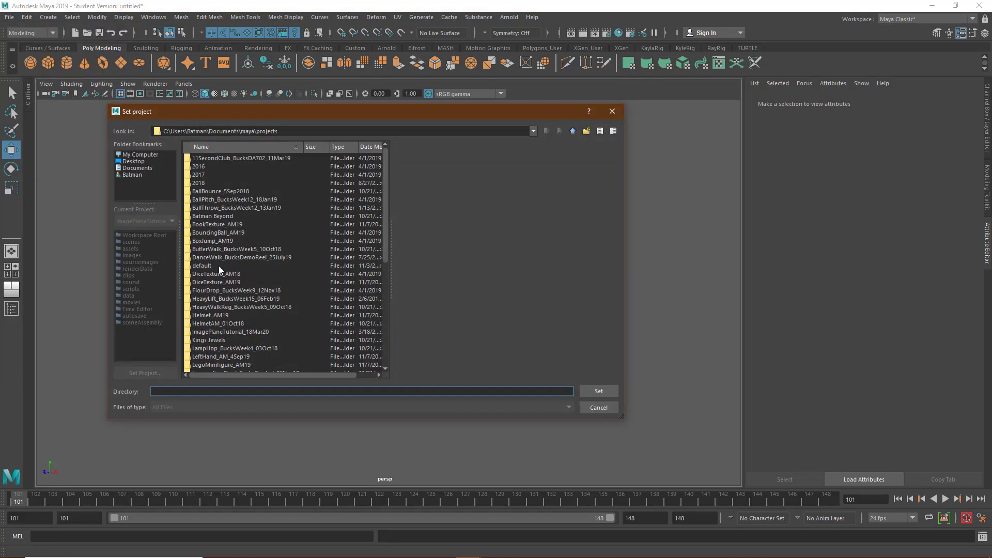
click(210, 334)
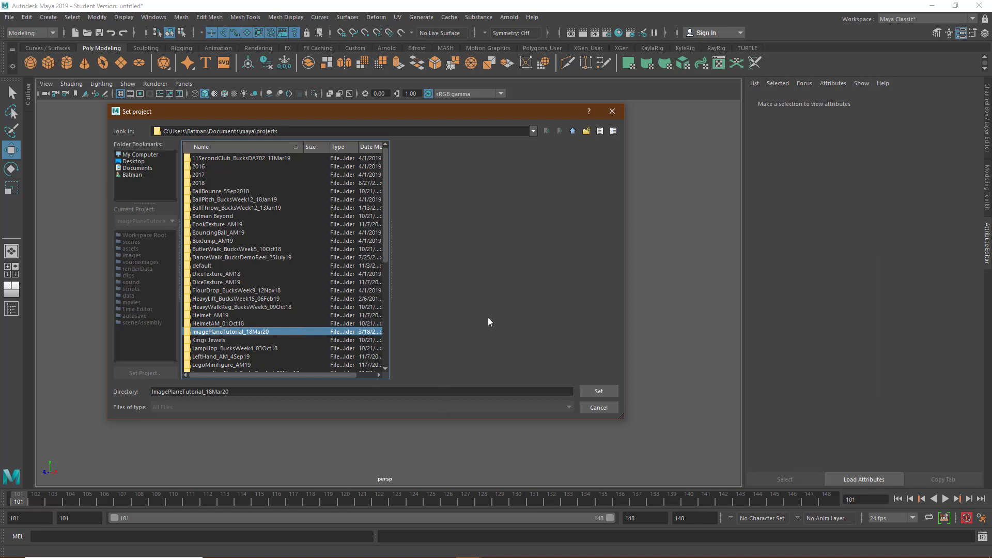
click(598, 391)
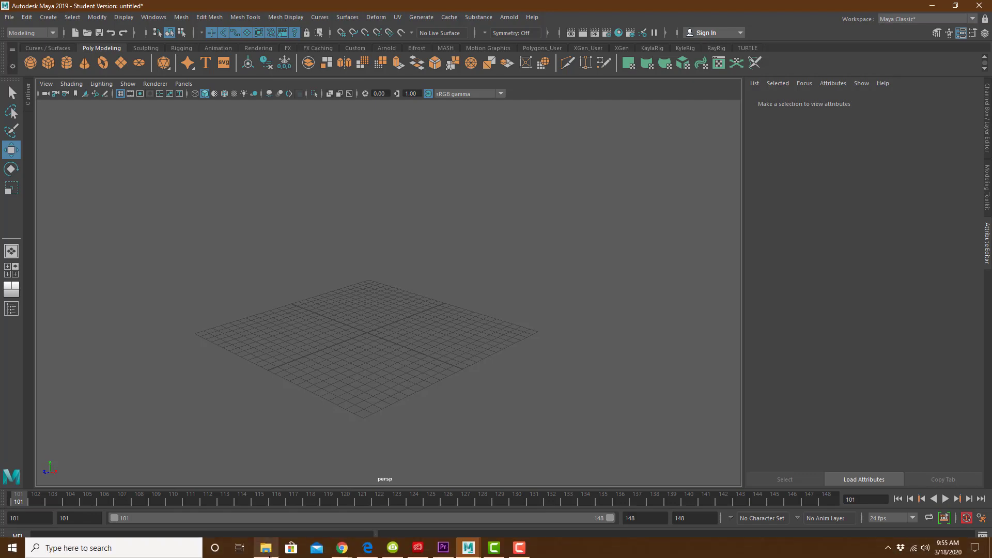
In File Explorer, inspect the sourceimages folder of ImagePlaneTutorial_18Mar20 under Documents\maya\projects, and minimize the window.
right_click(268, 552)
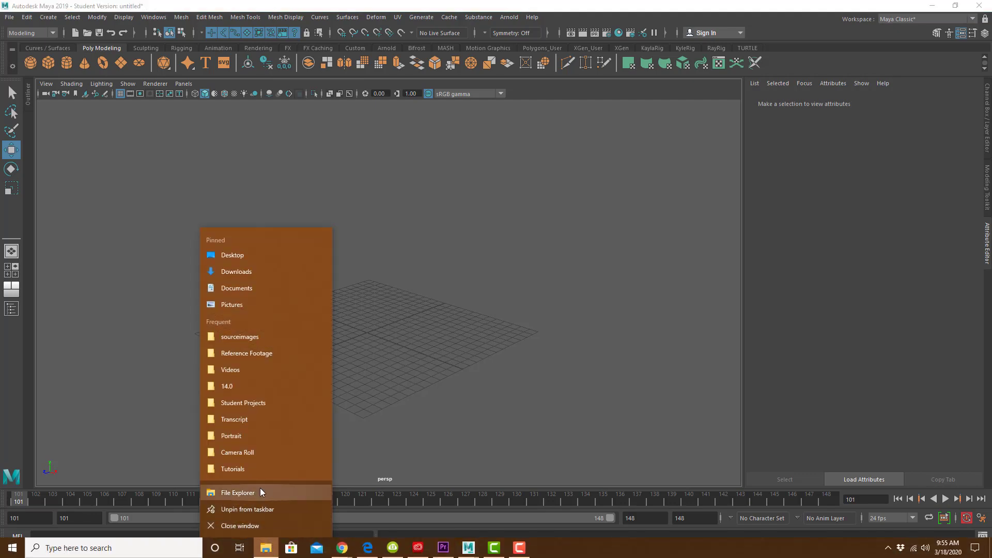
click(237, 493)
click(252, 236)
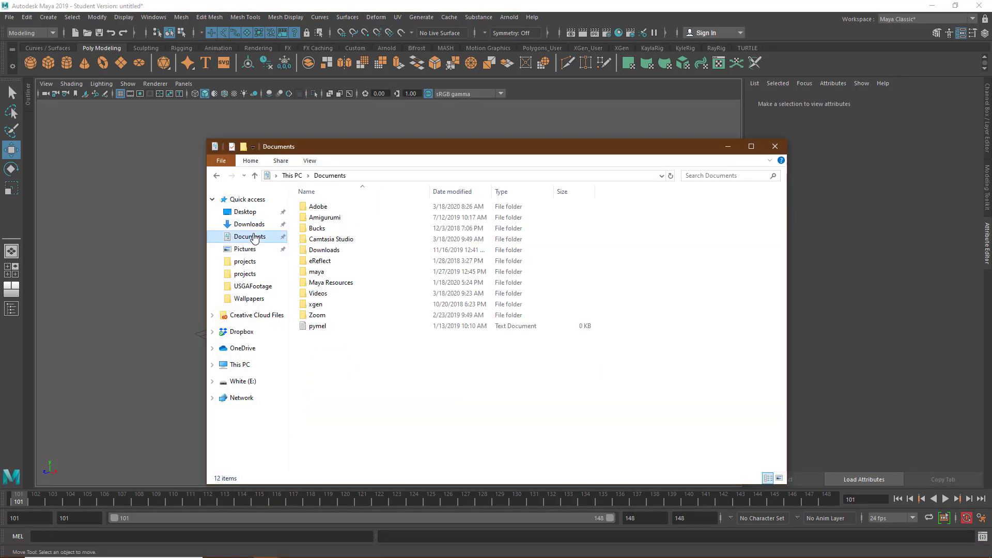
double_click(316, 271)
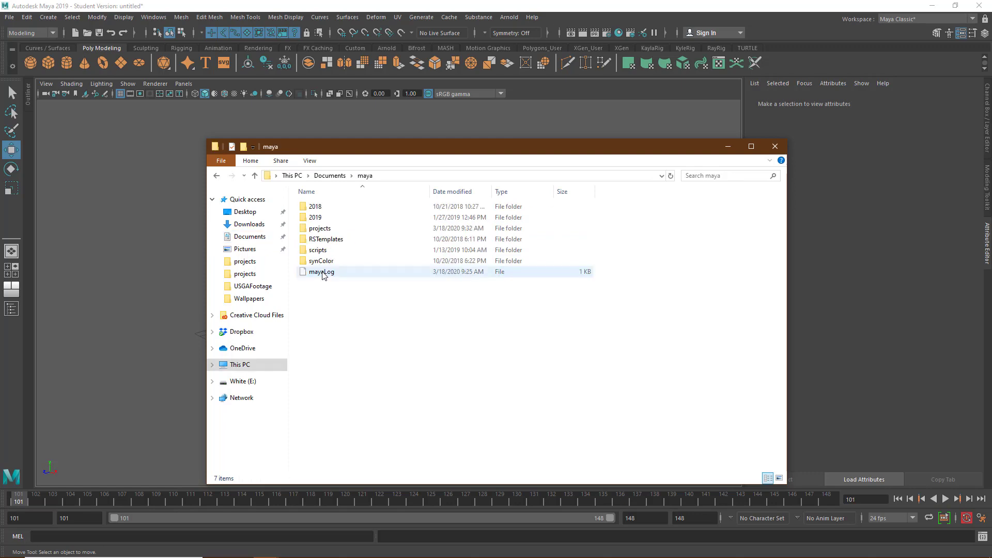
double_click(325, 234)
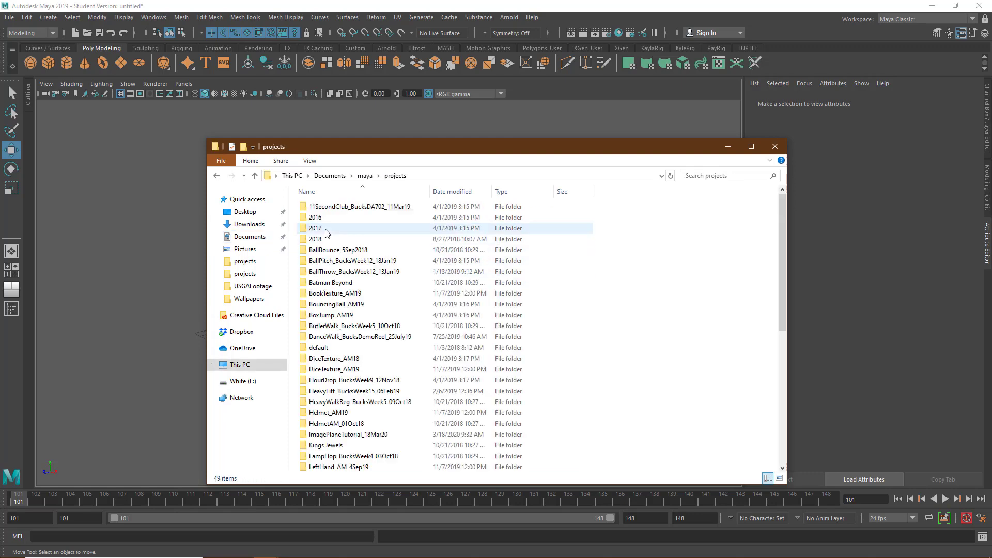
double_click(336, 435)
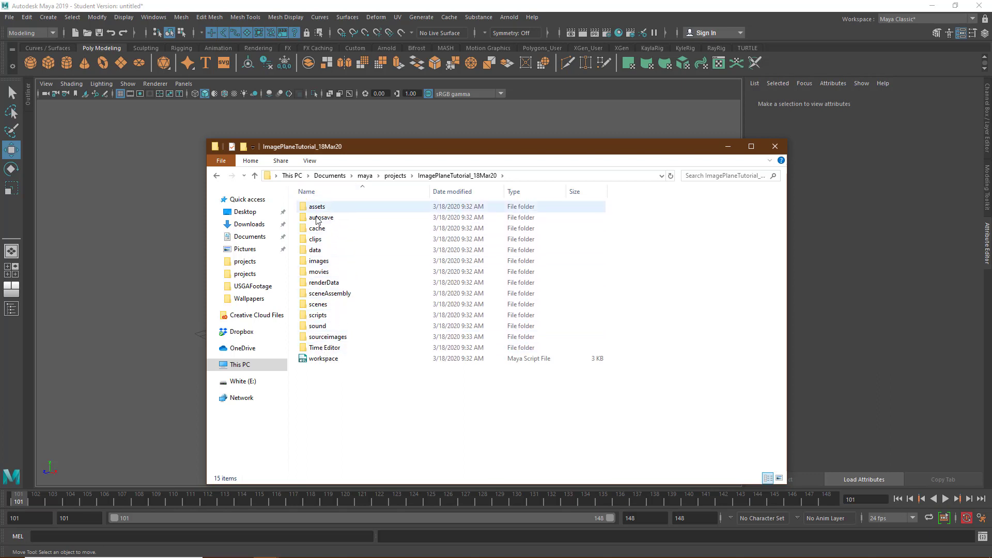
double_click(323, 338)
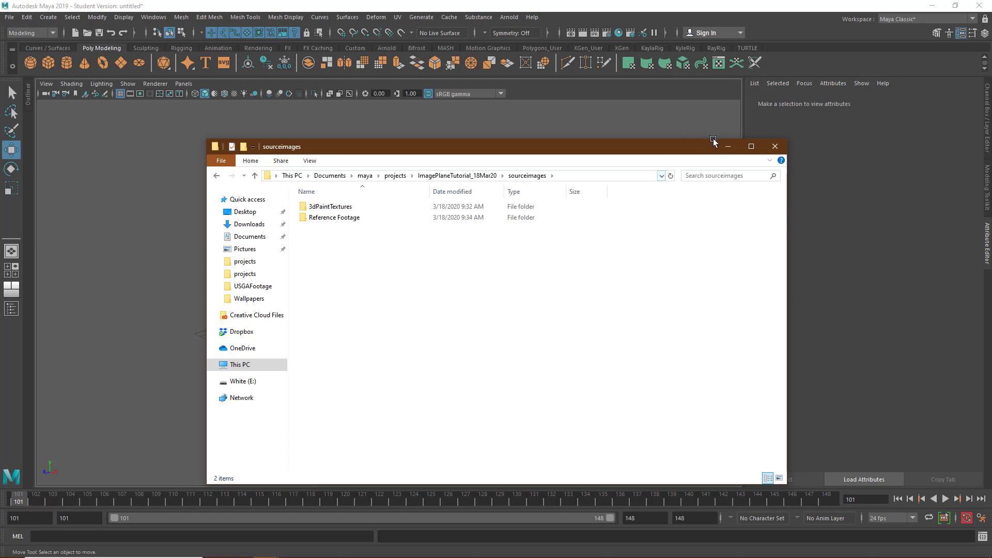
click(727, 150)
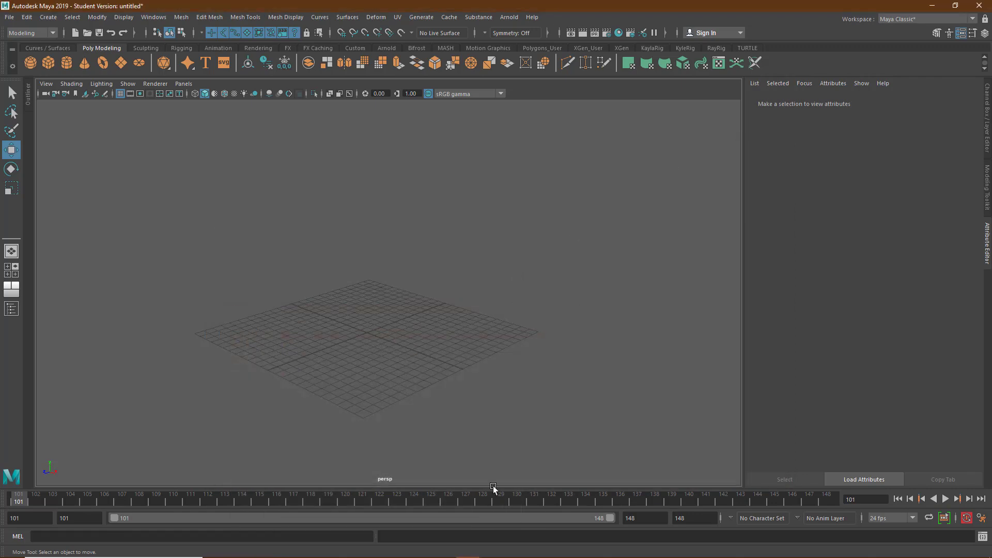
Switch to Adobe Premiere Pro and check which footage in the Videos folder is available for import.
click(442, 548)
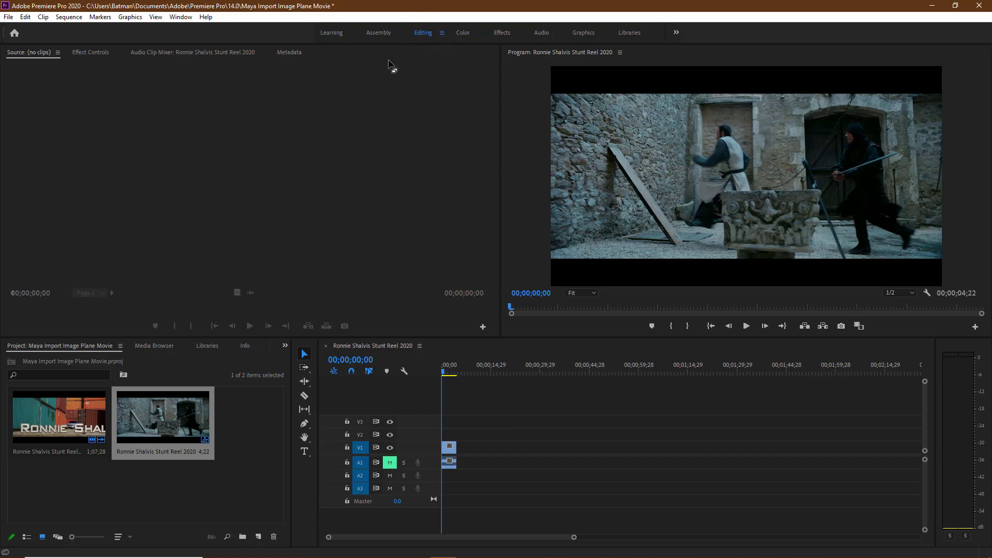
click(8, 17)
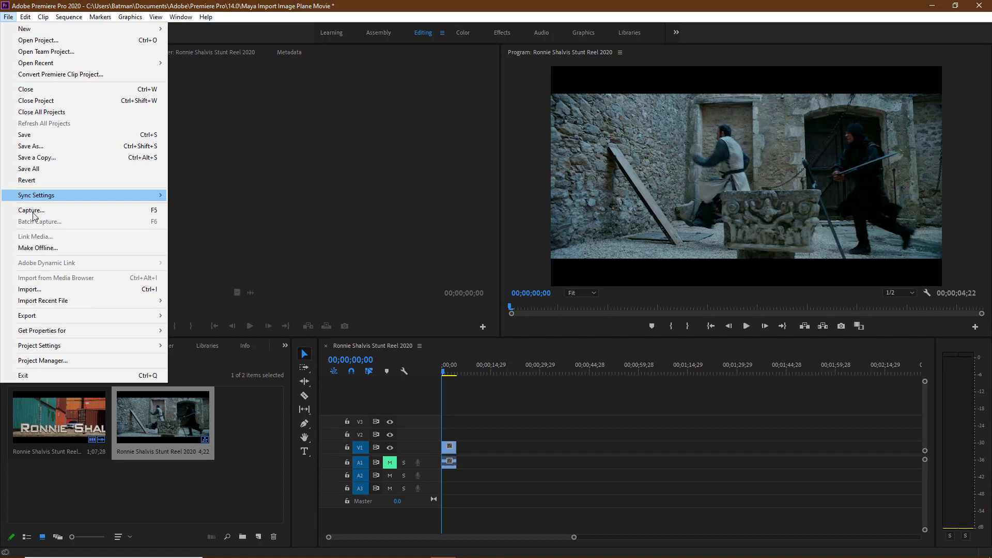
click(37, 289)
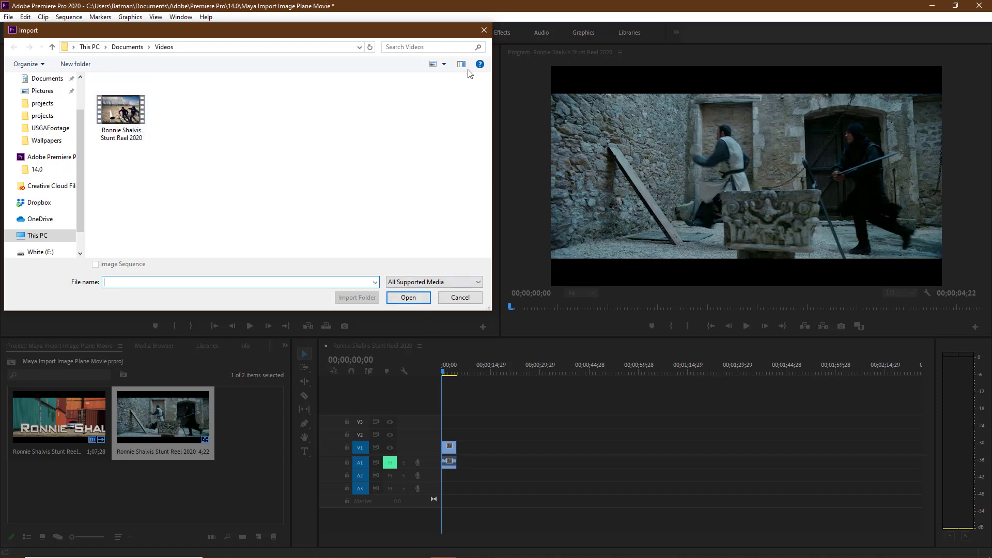
click(484, 30)
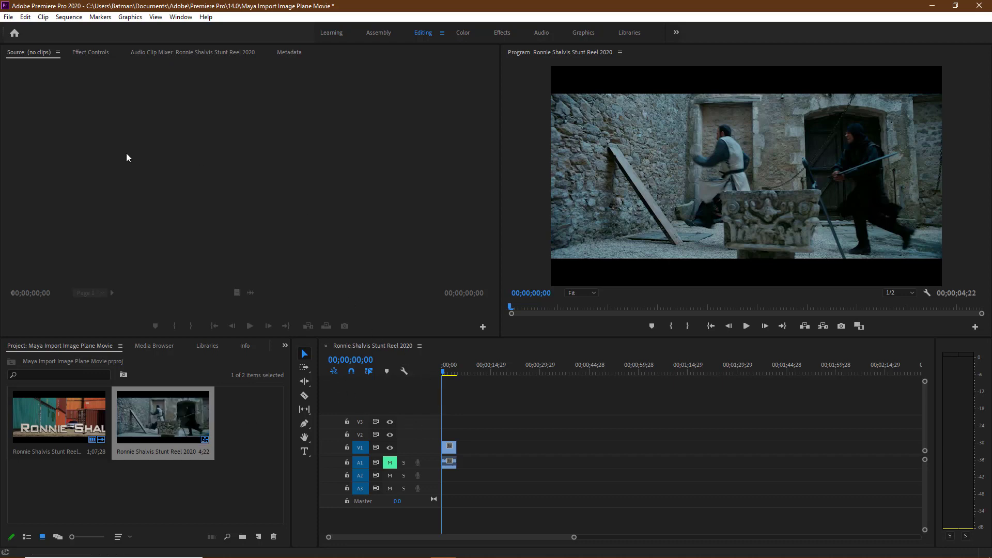
click(9, 17)
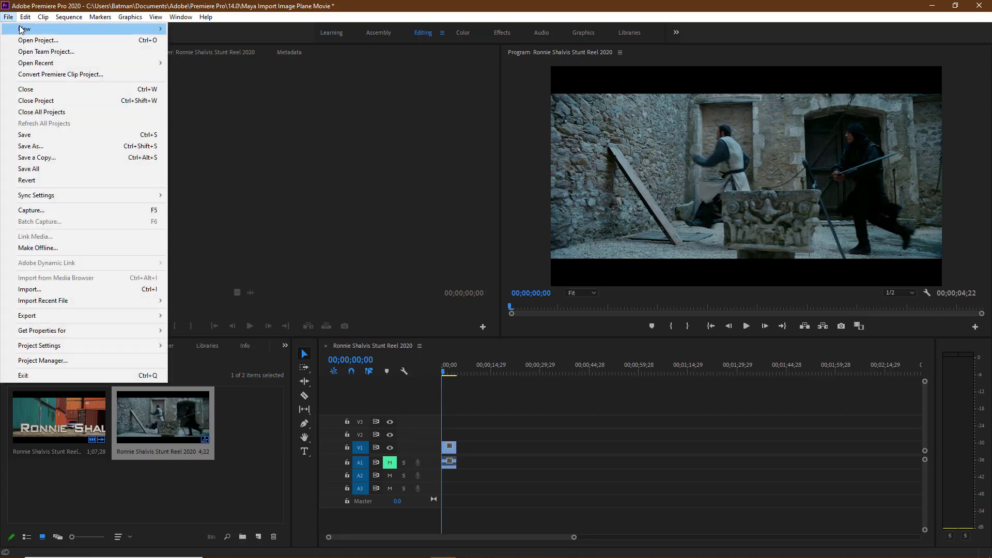
mouse_move(36, 30)
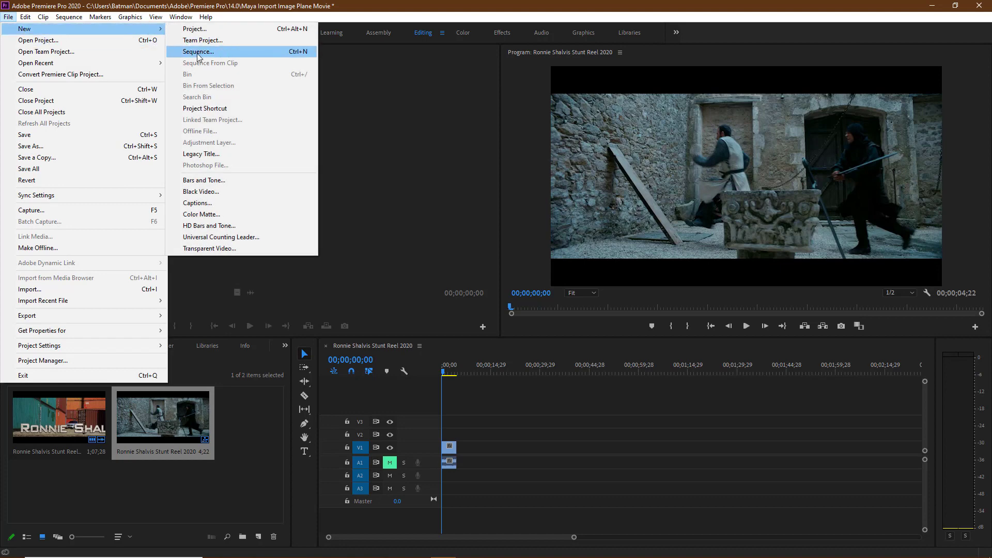
click(506, 417)
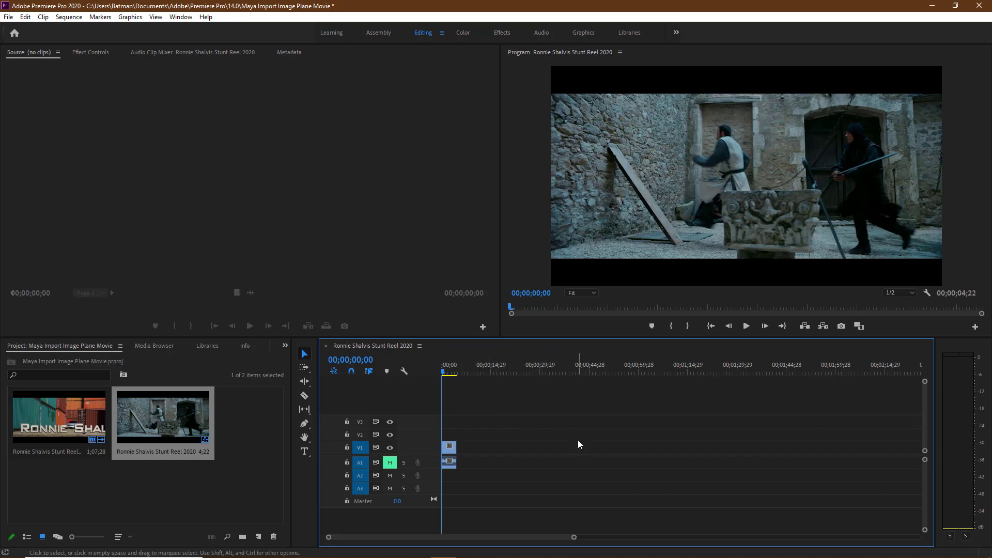
Play back the trimmed stunt reel sequence and return the playhead to 00;00;00;00.
click(746, 327)
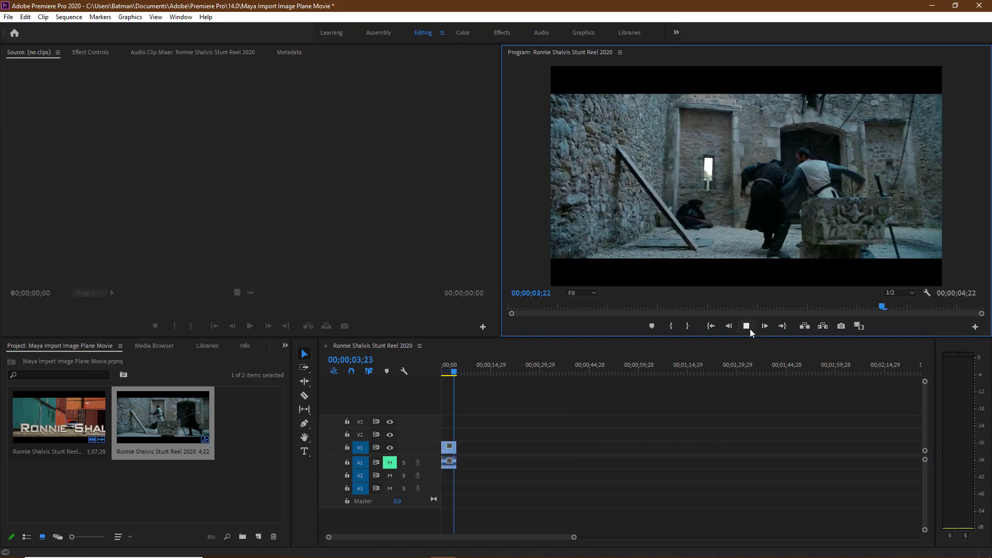
click(748, 328)
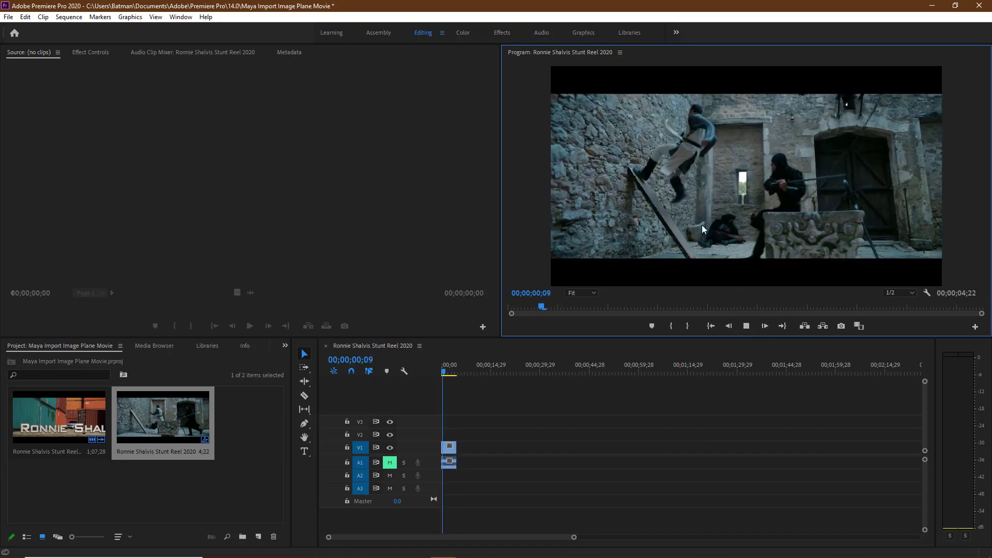
click(746, 326)
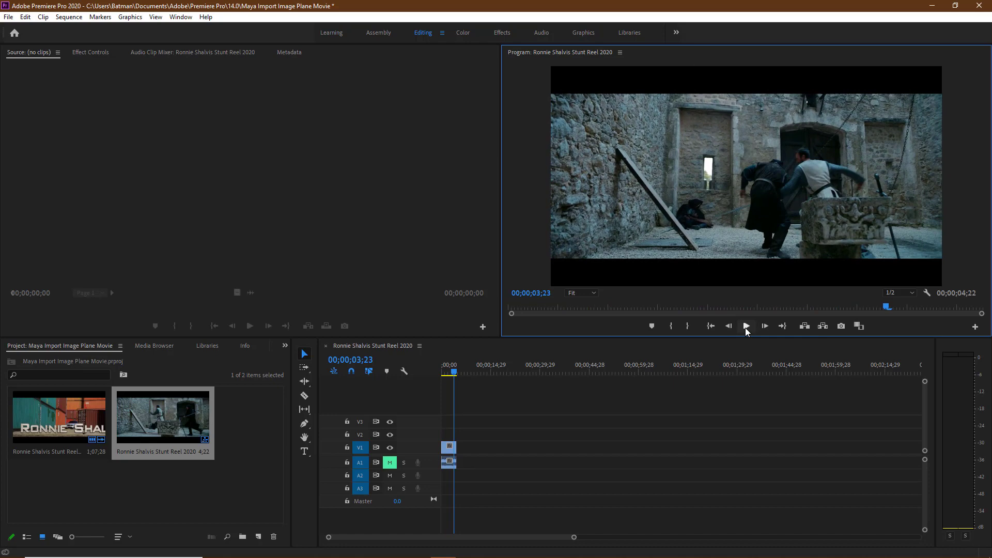
click(443, 371)
click(439, 367)
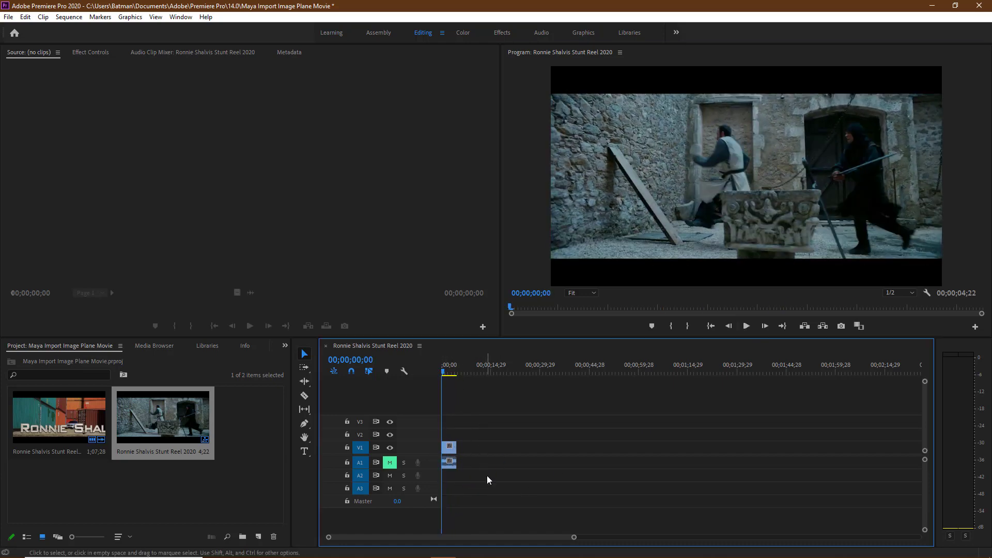
Try extending the end of the stunt reel clip on the timeline to about 00;00;17;28, and undo the trim.
click(459, 447)
drag(460, 447, 501, 447)
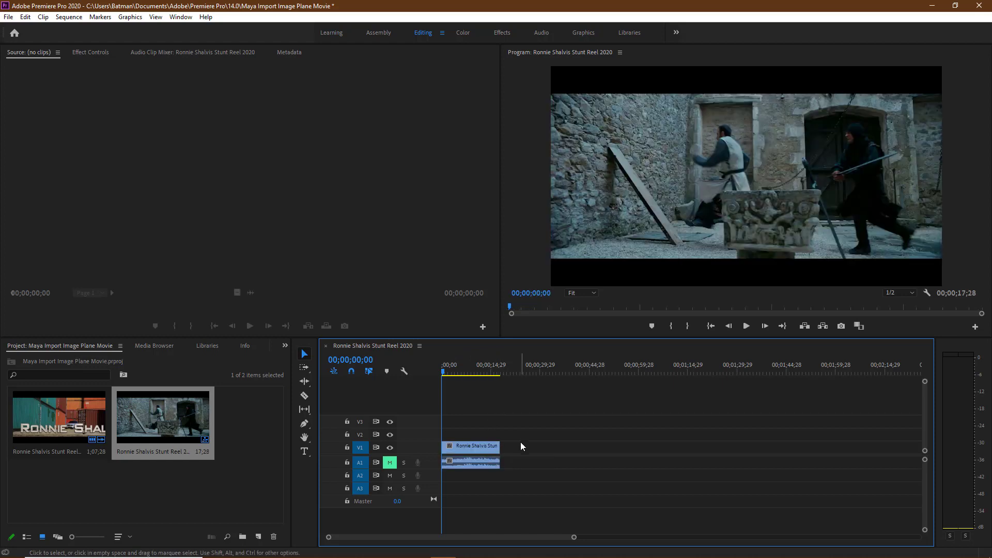
key(ctrl+z)
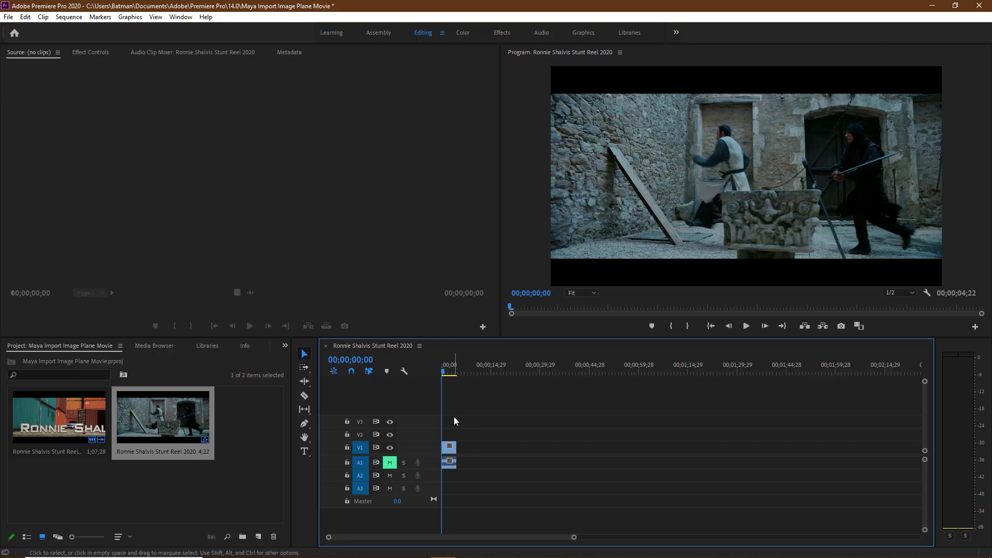
Open the media export settings for the sequence and choose JPEG as the format.
click(9, 19)
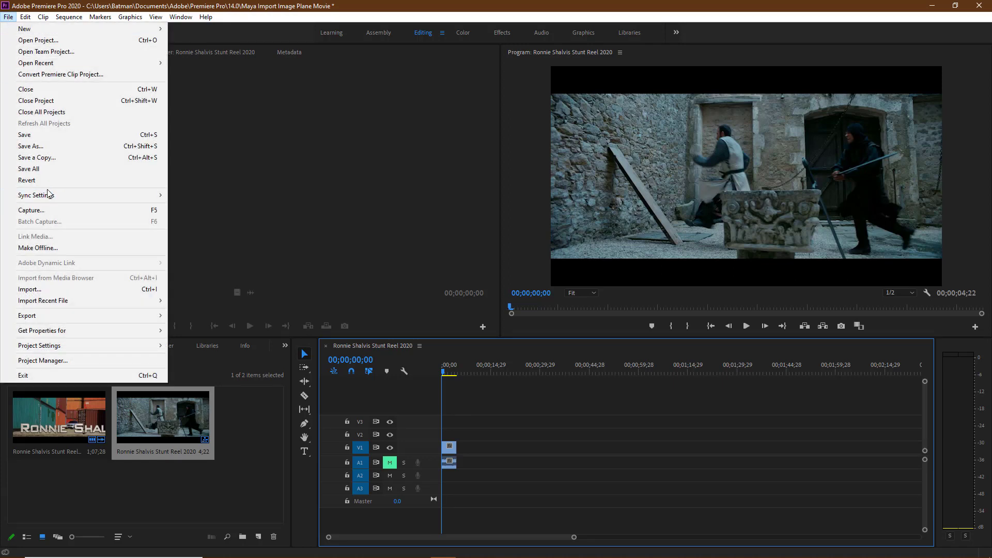
mouse_move(50, 315)
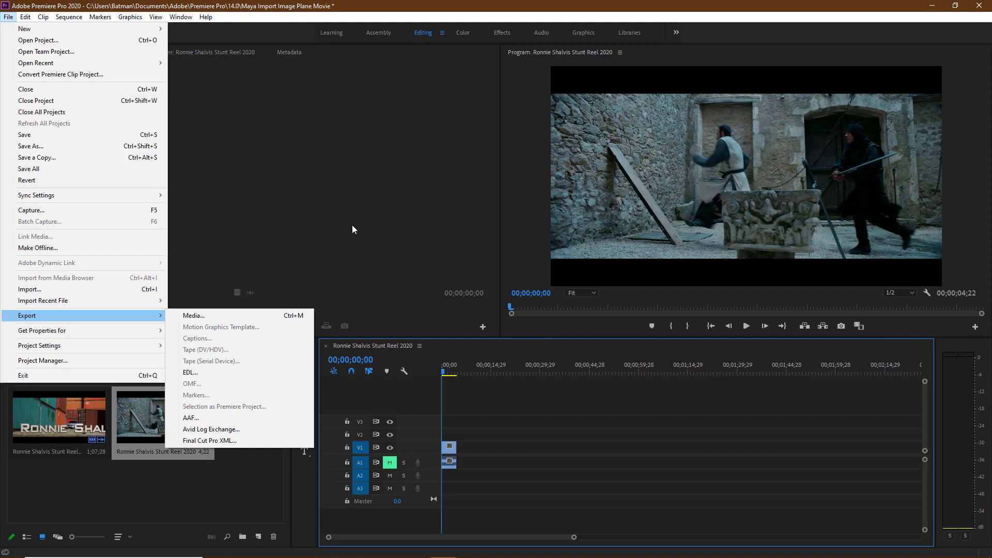
click(195, 317)
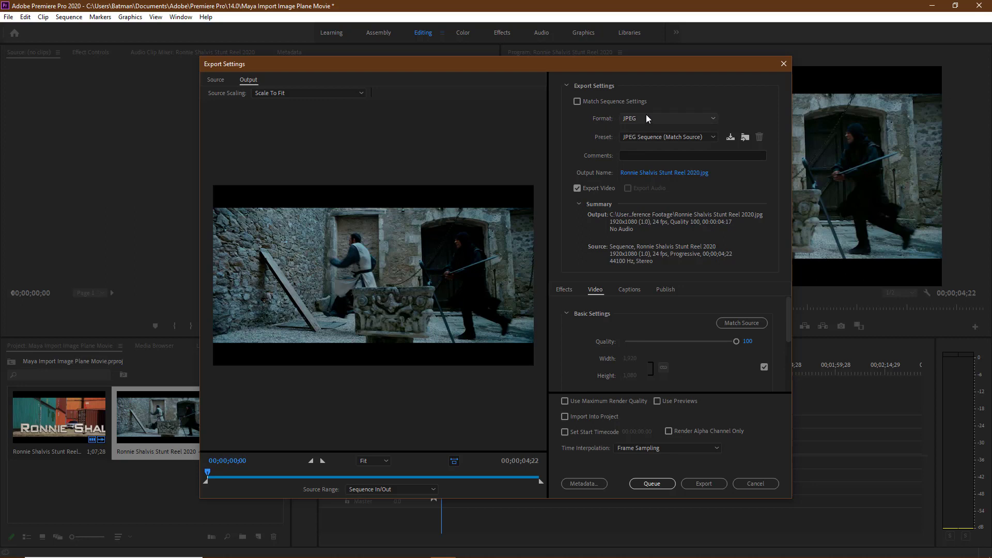
click(710, 118)
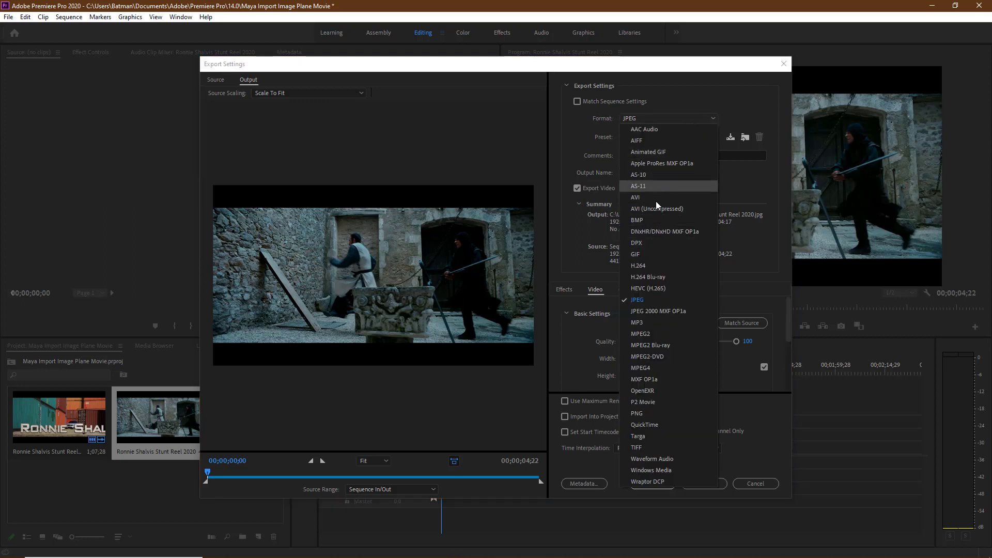
click(645, 300)
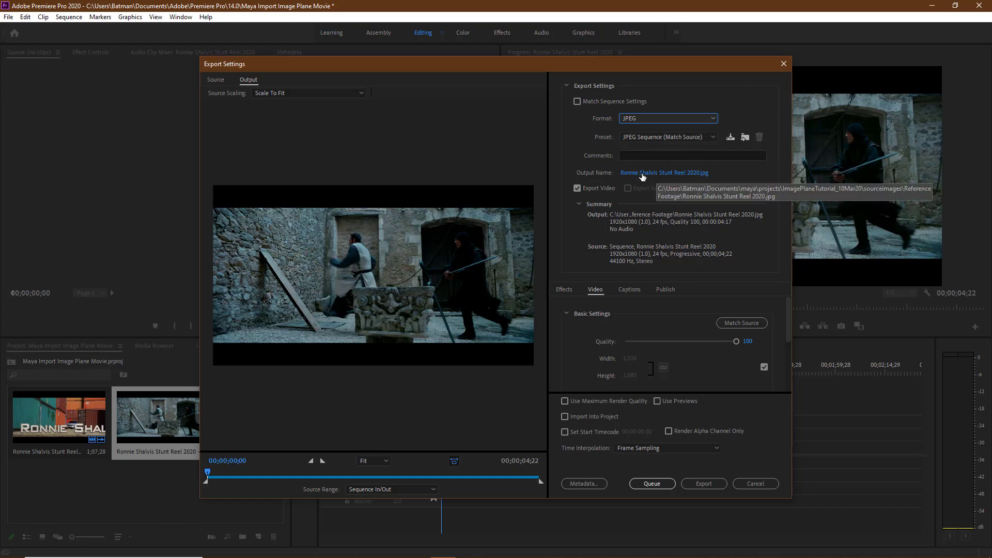
Choose the Reference Footage folder inside sourceimages of the ImagePlaneTutorial_18Mar20 Maya project as the export's output location.
click(671, 174)
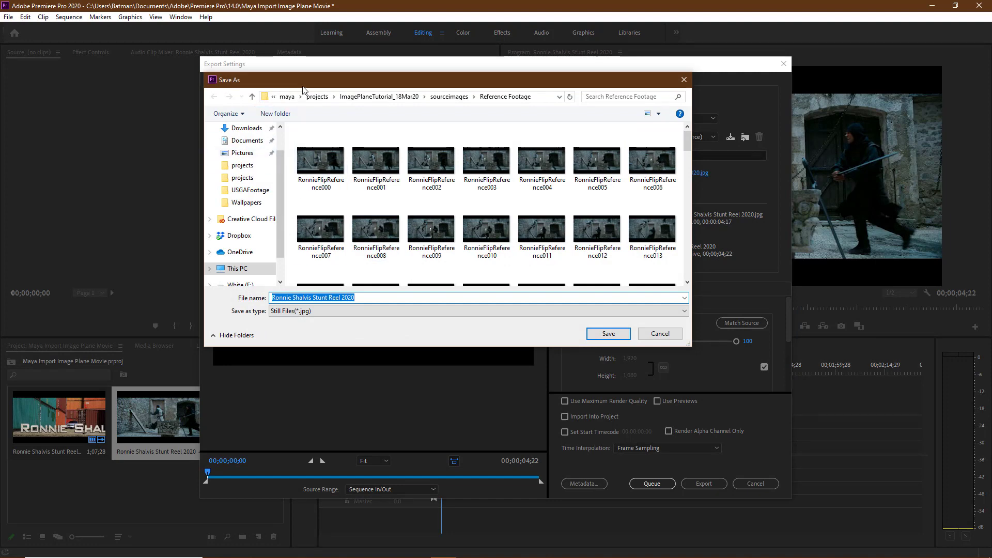
click(247, 140)
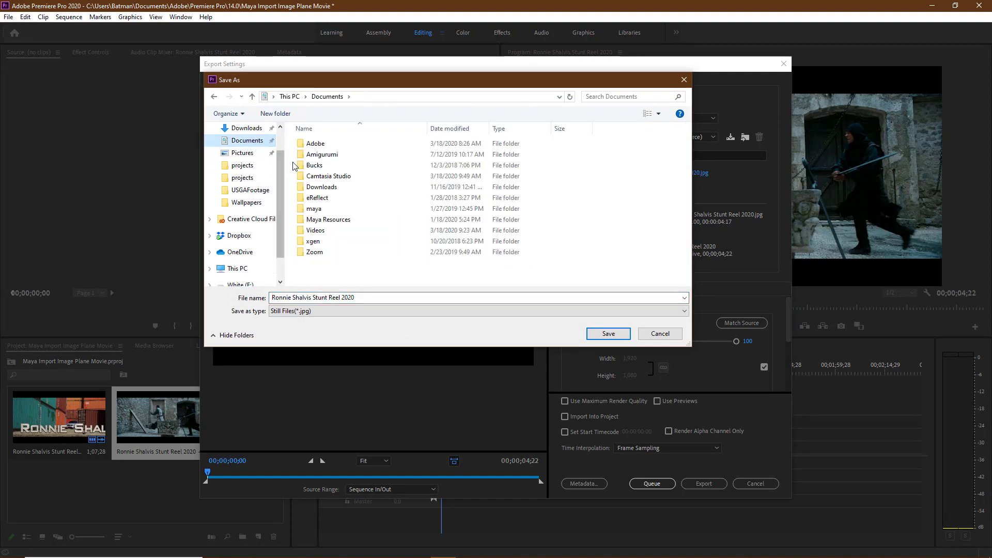
double_click(314, 209)
double_click(317, 165)
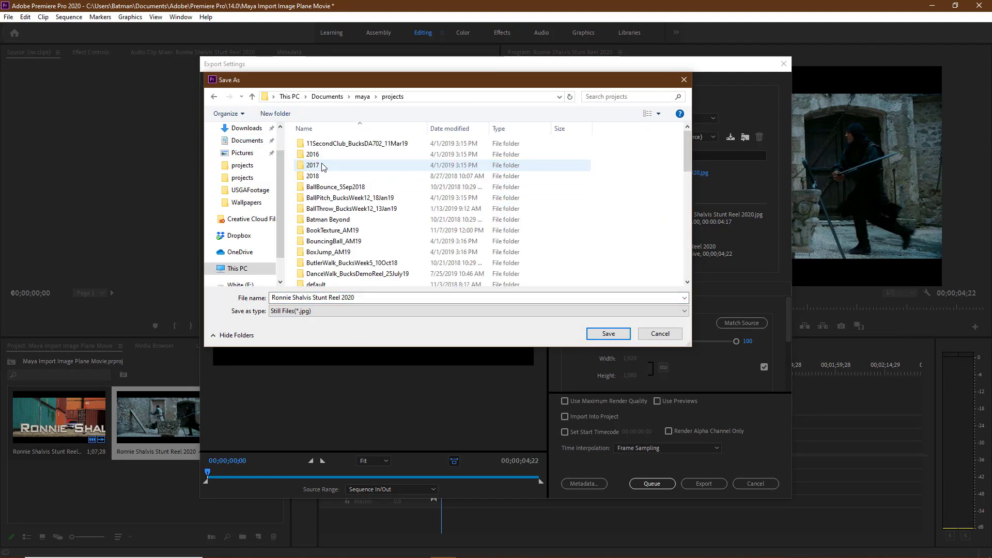
scroll(330, 193, down, 5)
scroll(331, 202, down, 4)
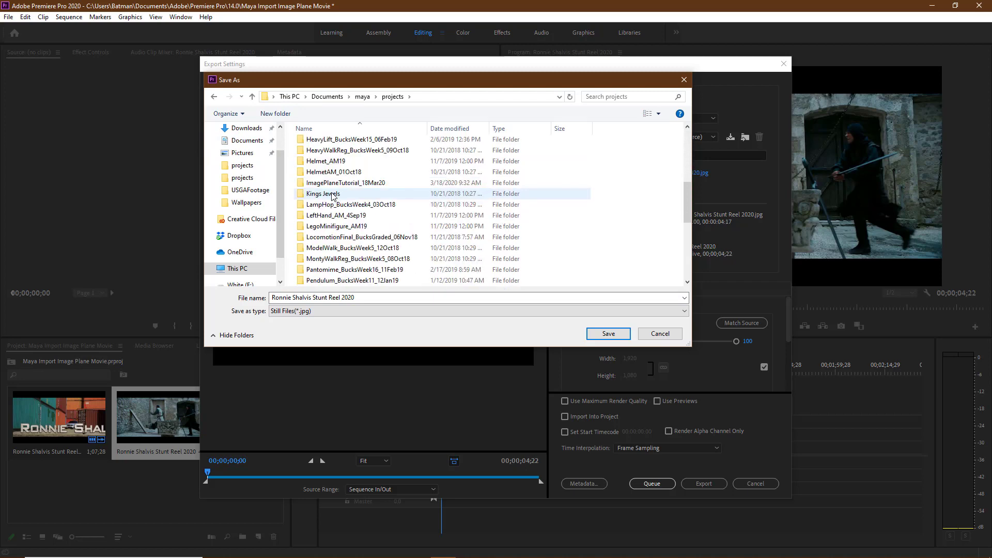
scroll(330, 218, up, 3)
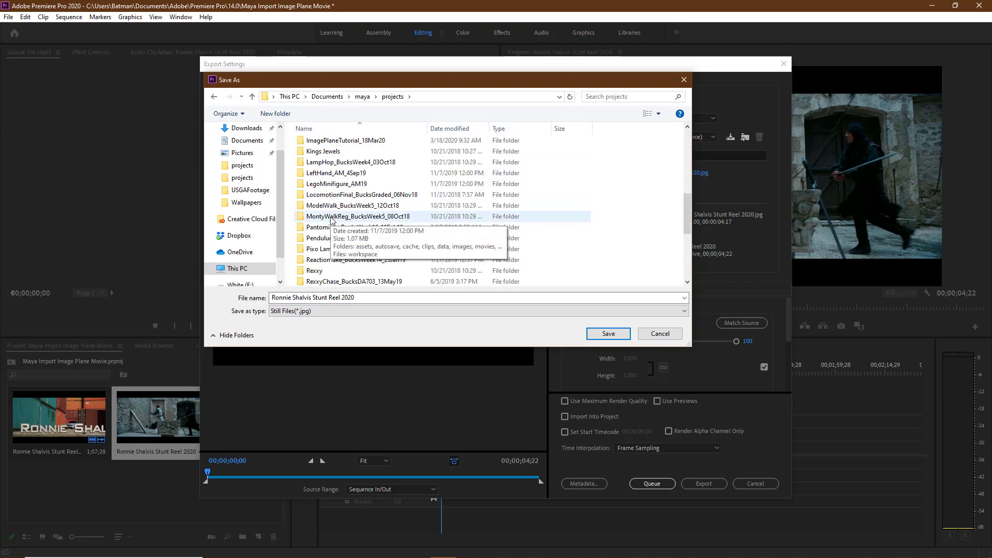
click(326, 205)
double_click(326, 206)
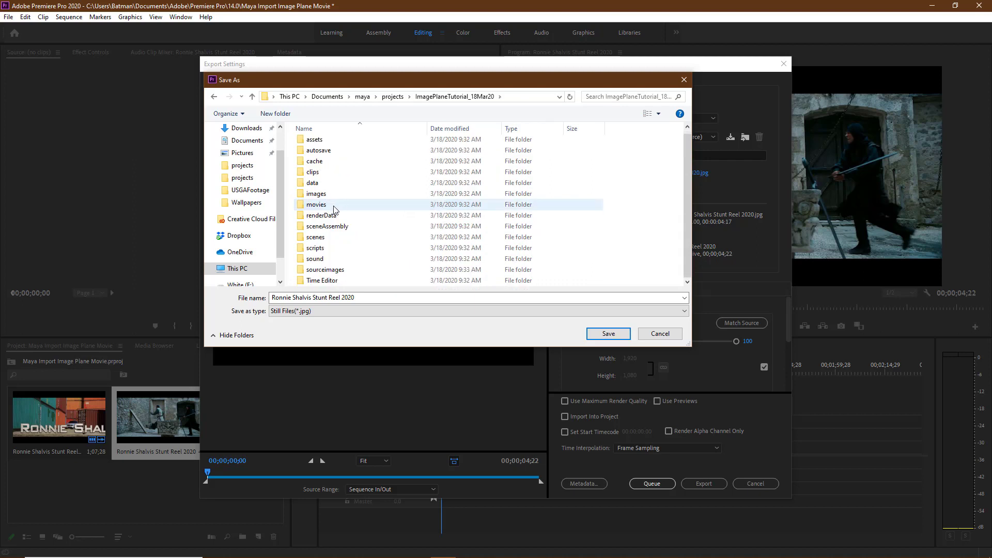
double_click(339, 271)
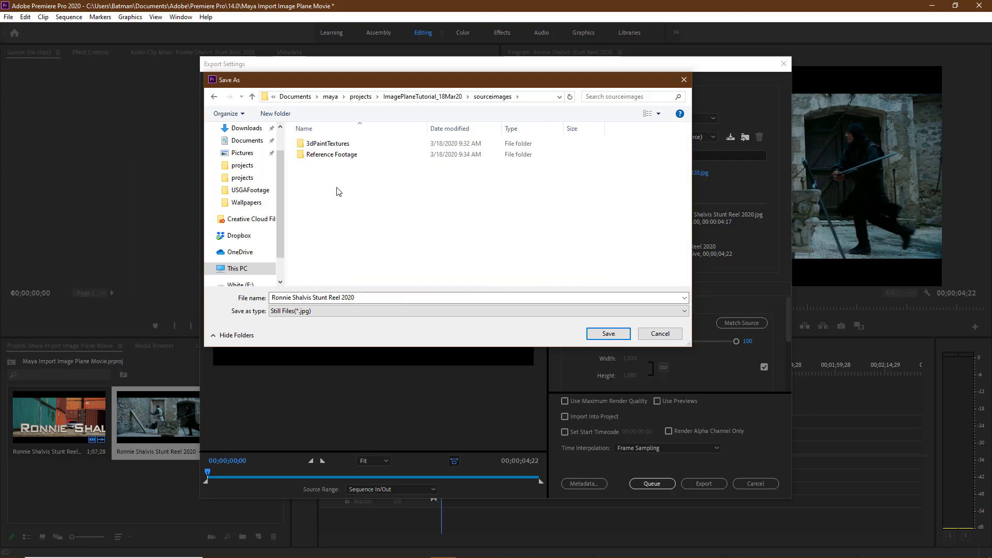
double_click(331, 154)
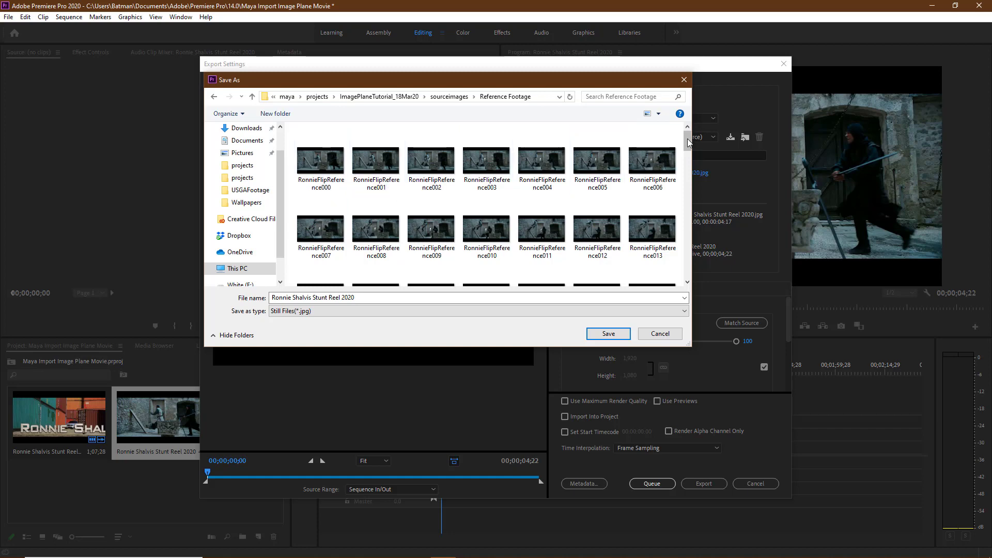
Look over the existing reference frames, confirm the output location, and close the export settings without exporting.
mouse_move(687, 144)
mouse_down()
mouse_move(697, 271)
mouse_move(692, 134)
mouse_up()
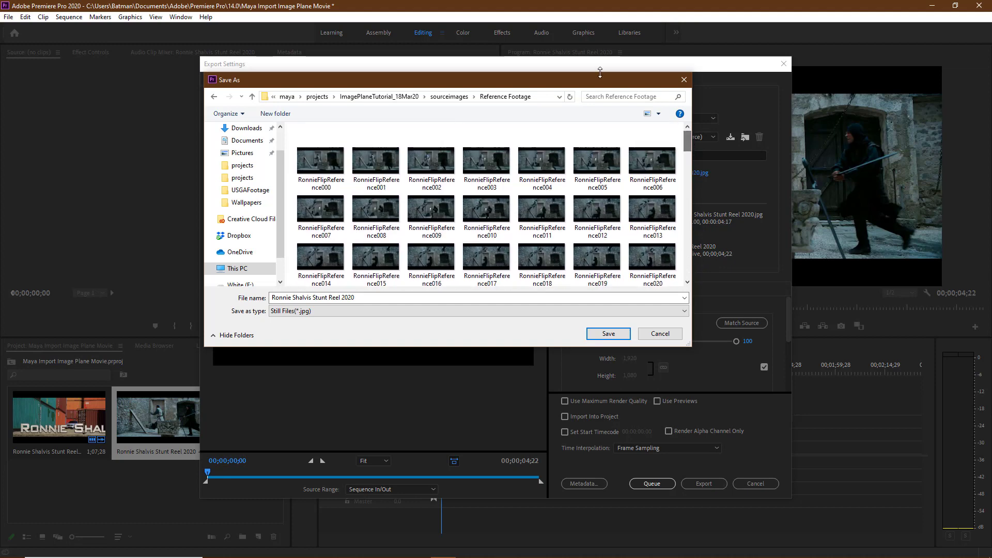
drag(594, 82, 440, 79)
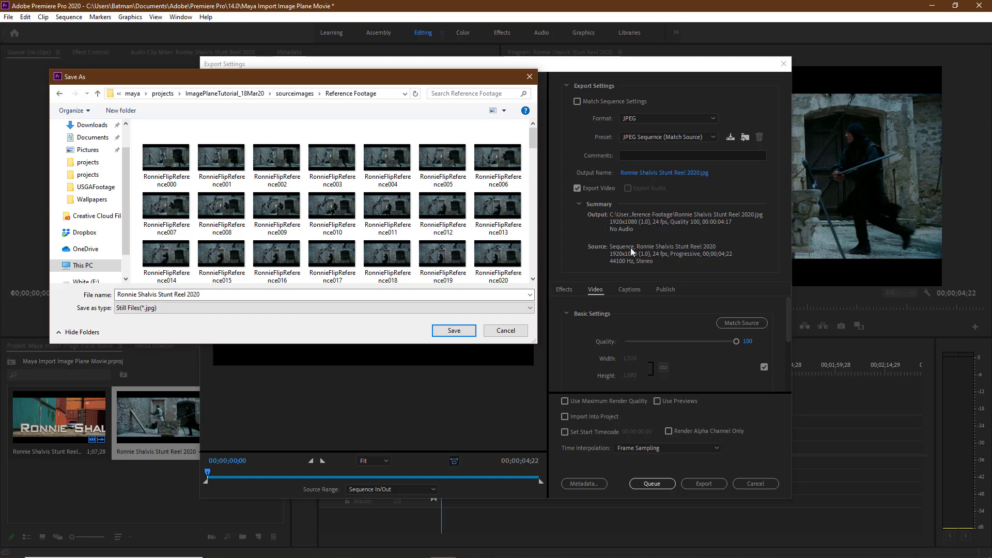
click(453, 331)
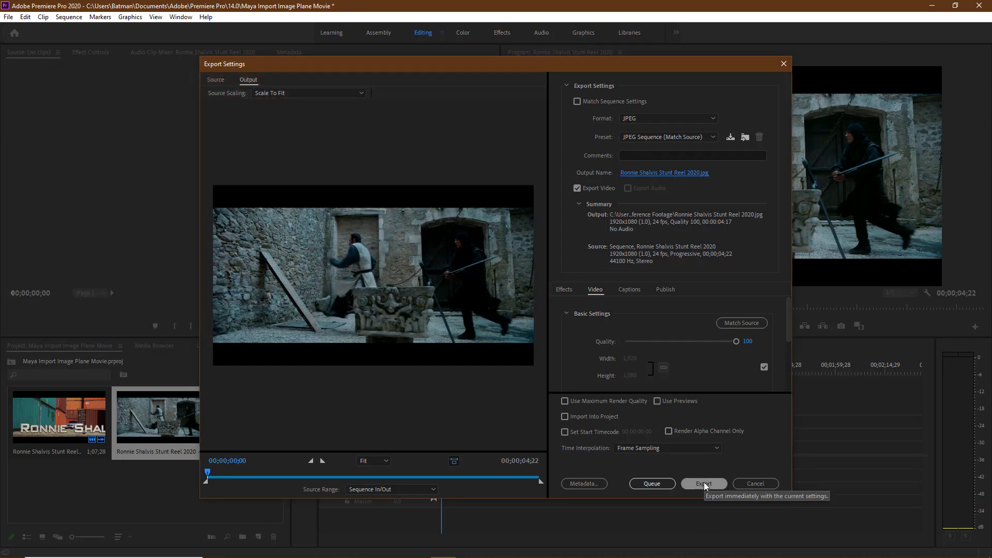
click(785, 64)
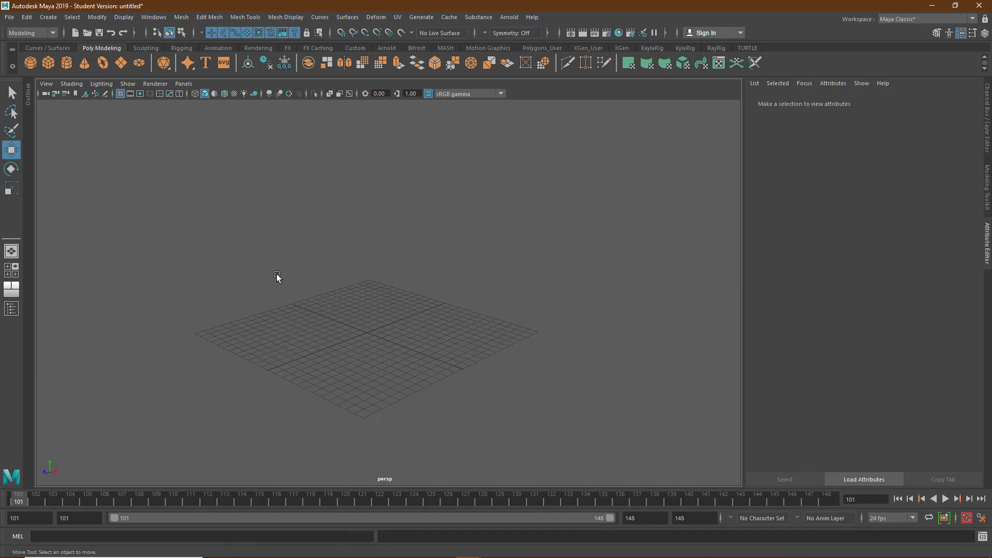
Switch to Maya, show the four-view layout and expand the Outliner.
key(space)
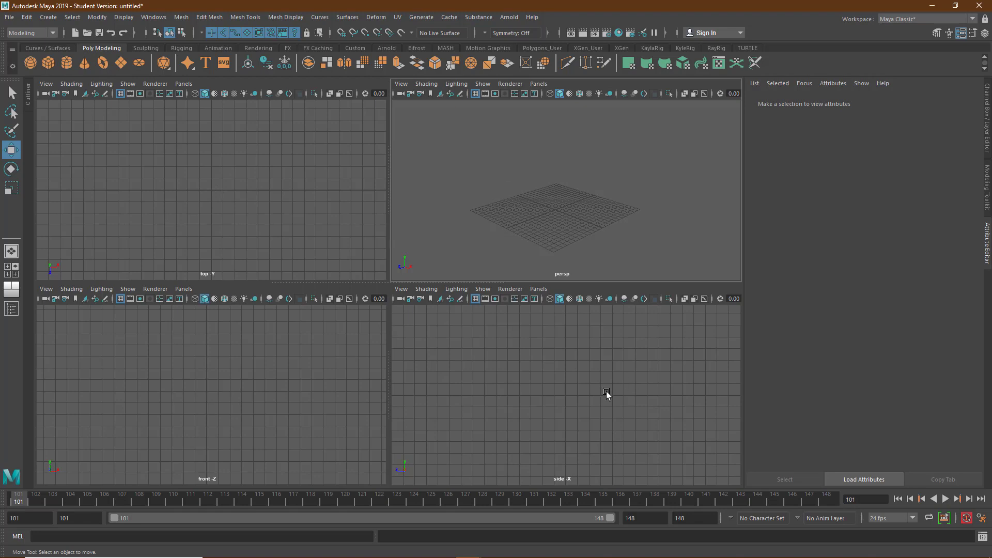
click(37, 104)
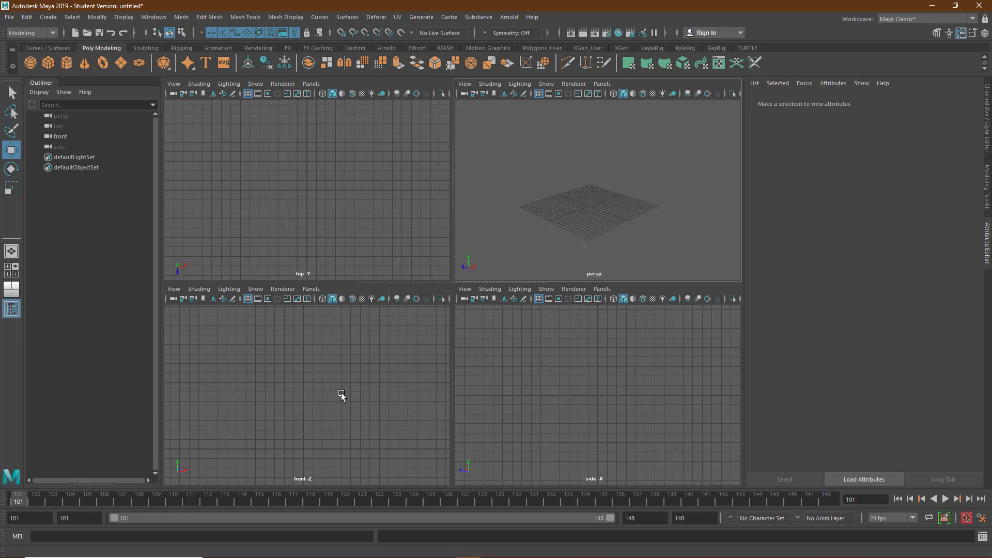
Check which camera types can be created in the scene, without adding one.
click(48, 17)
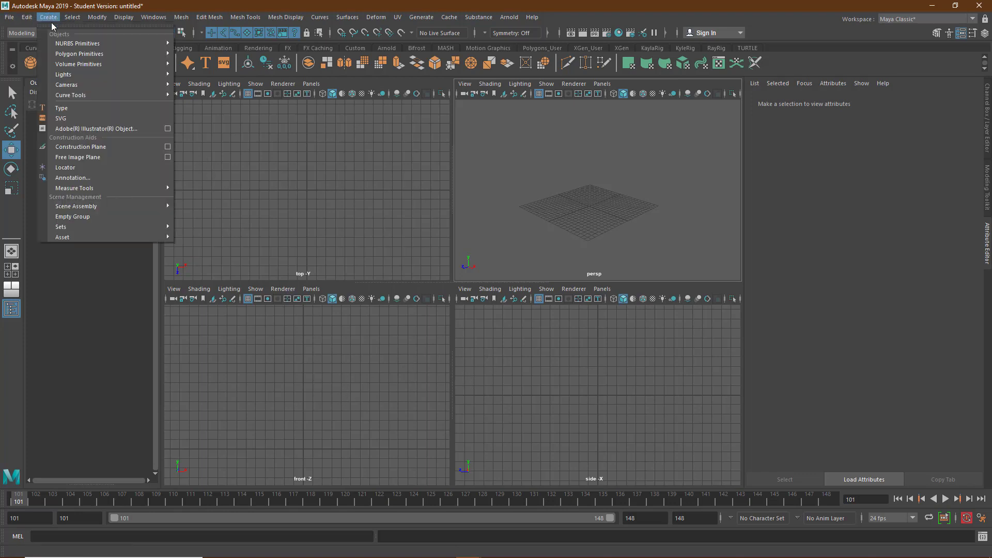
mouse_move(80, 86)
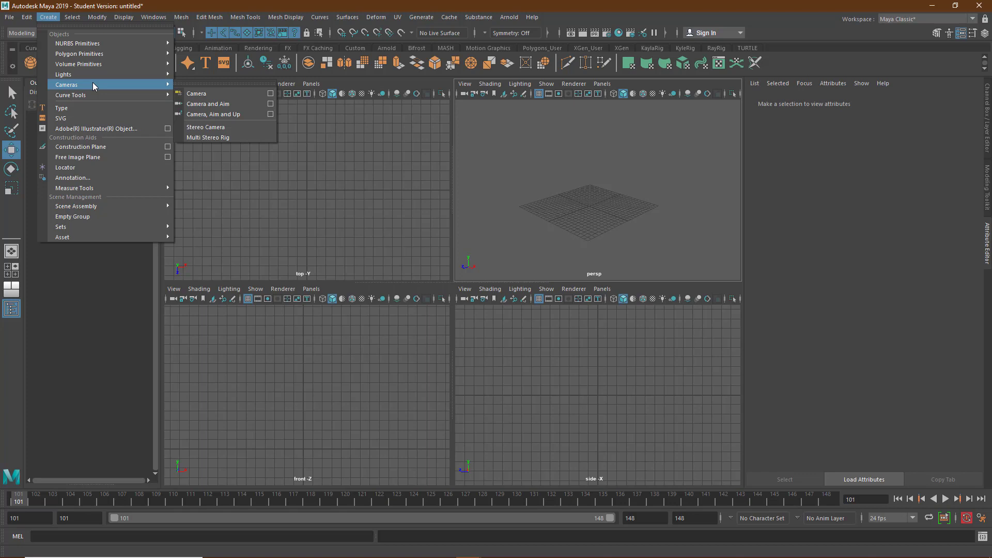
click(248, 392)
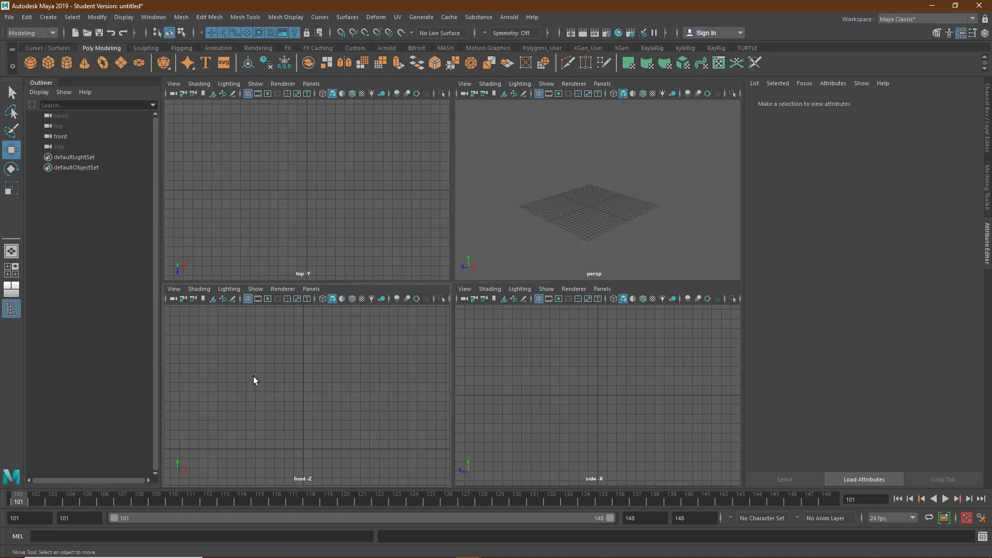
Import RonnieFlipReference000.jpg from the project's Reference Footage folder as an image plane for the front view camera.
click(174, 290)
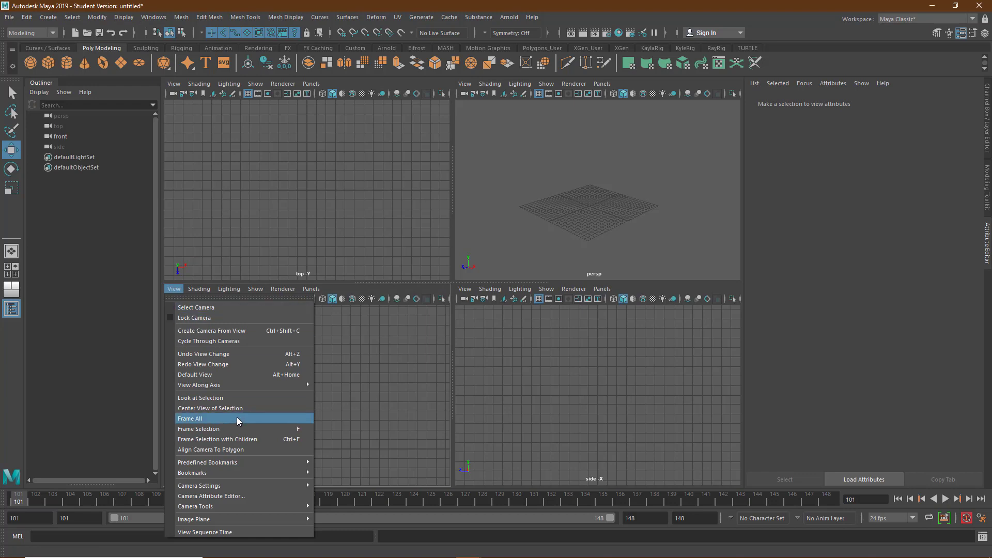
mouse_move(207, 519)
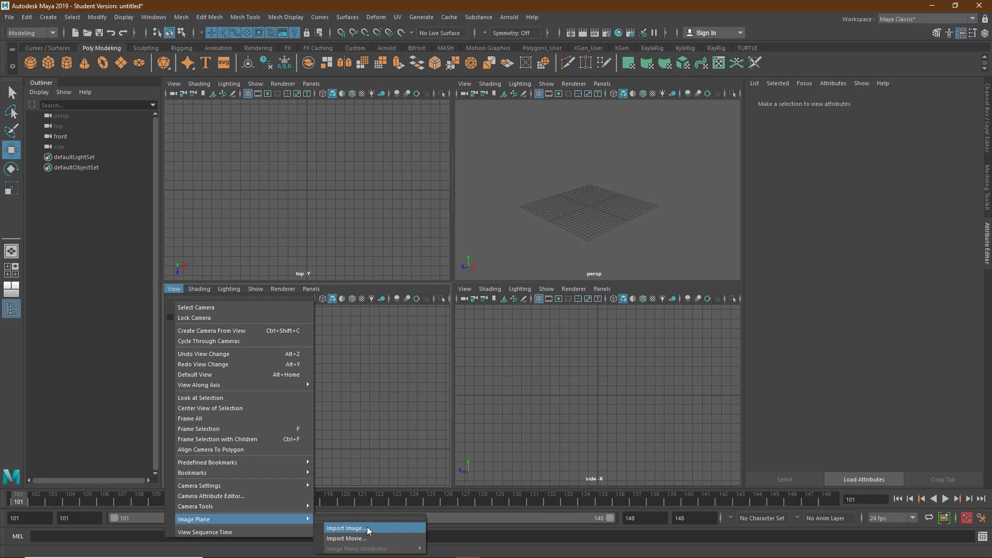
click(367, 528)
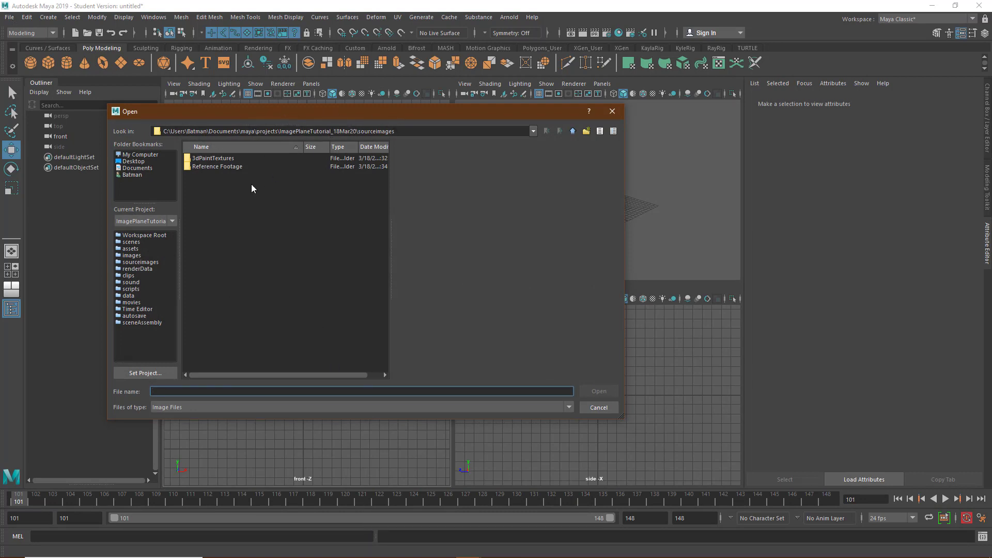
double_click(222, 166)
click(222, 158)
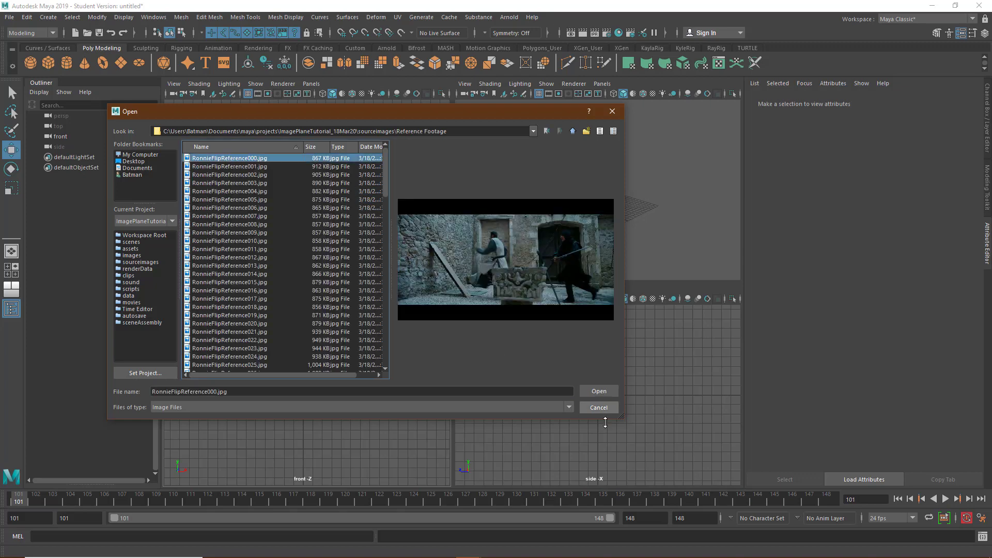
click(595, 391)
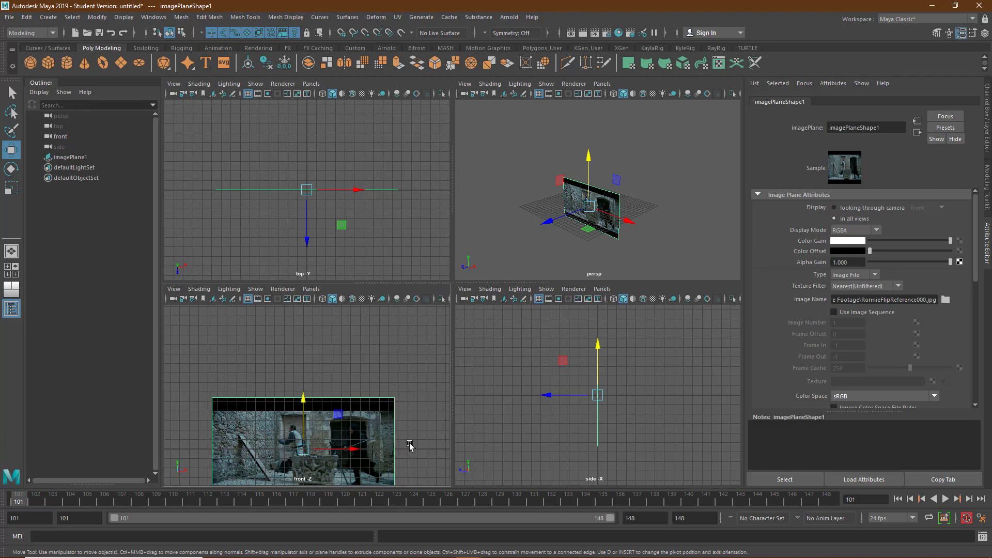
Move the image plane above and behind the grid to about X 3.5, Y 7.1, Z -2.7.
alt+middle_drag(410, 445, 416, 374)
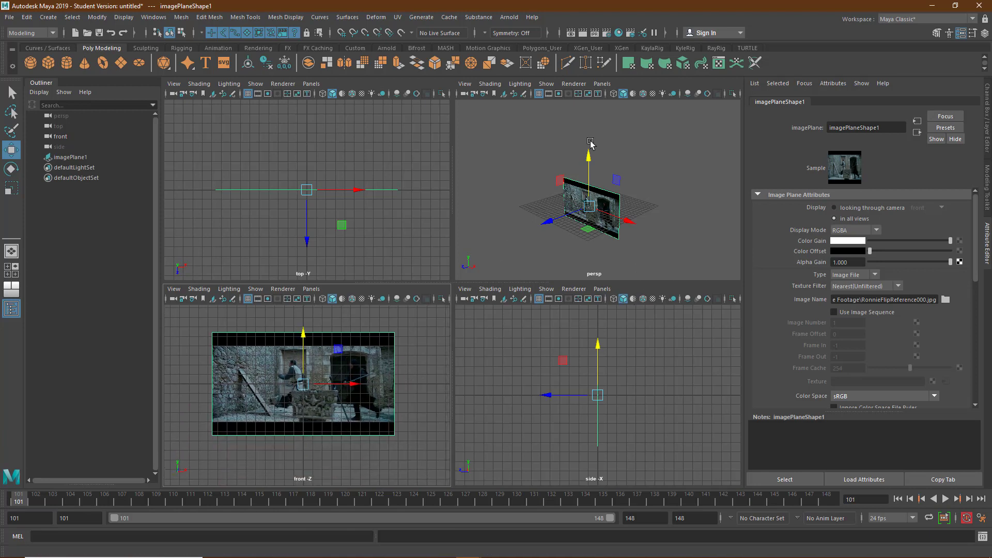
click(589, 161)
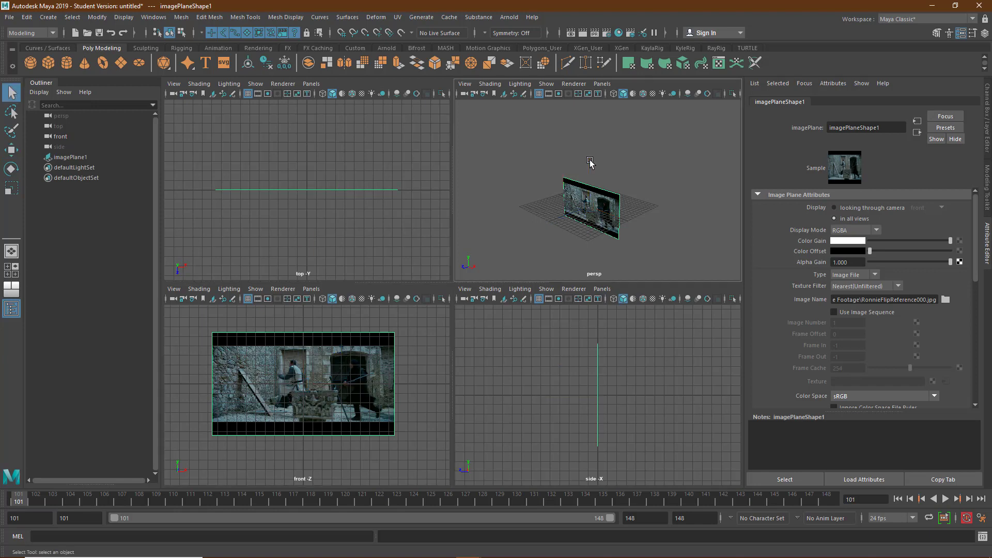
drag(589, 161, 589, 144)
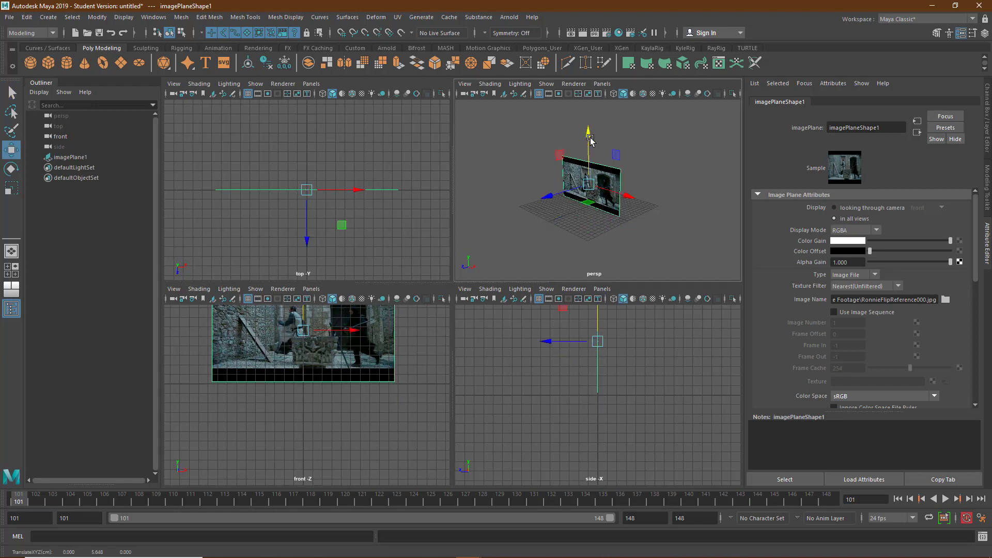
drag(552, 202, 579, 184)
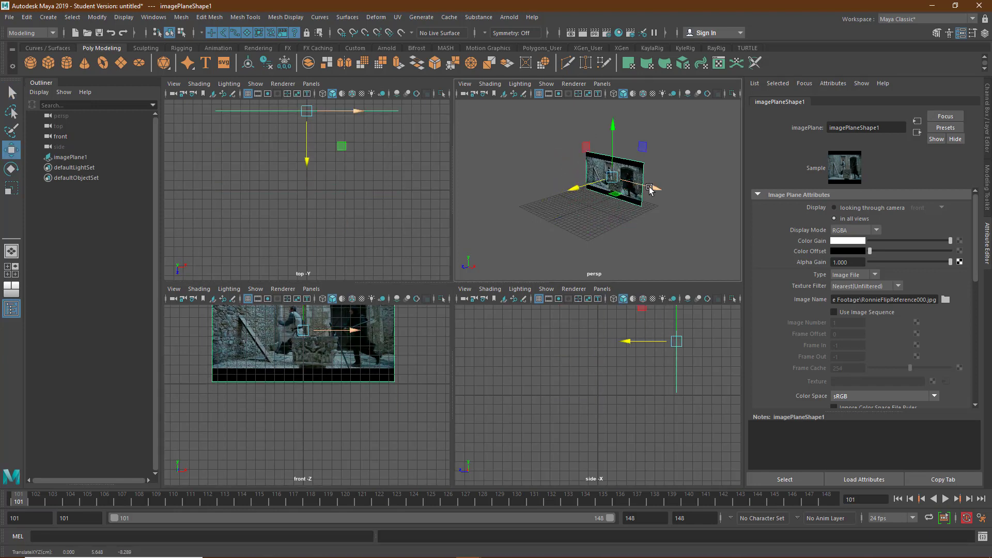
drag(654, 188, 676, 193)
mouse_move(638, 137)
mouse_down()
mouse_move(640, 109)
mouse_move(637, 147)
mouse_up()
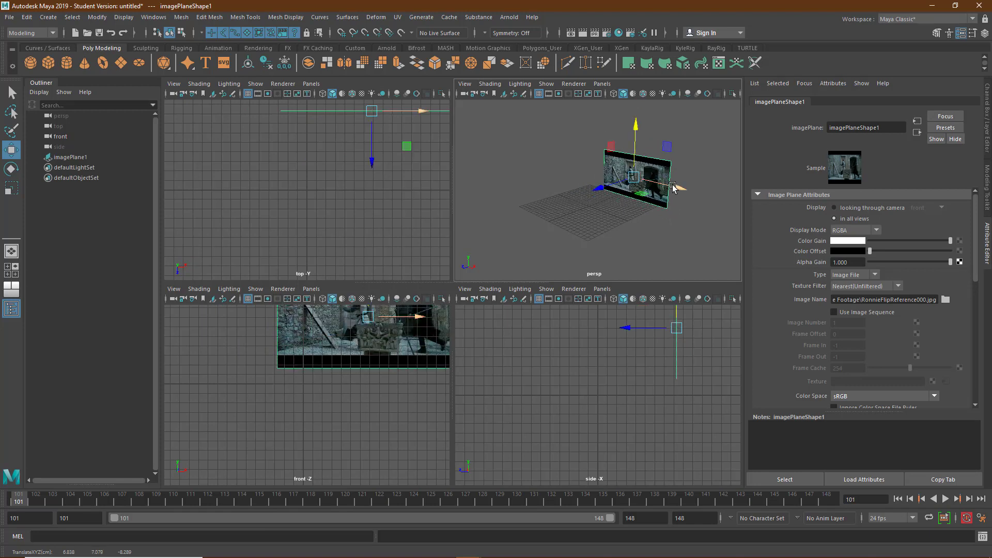
drag(680, 190, 668, 186)
drag(587, 188, 572, 200)
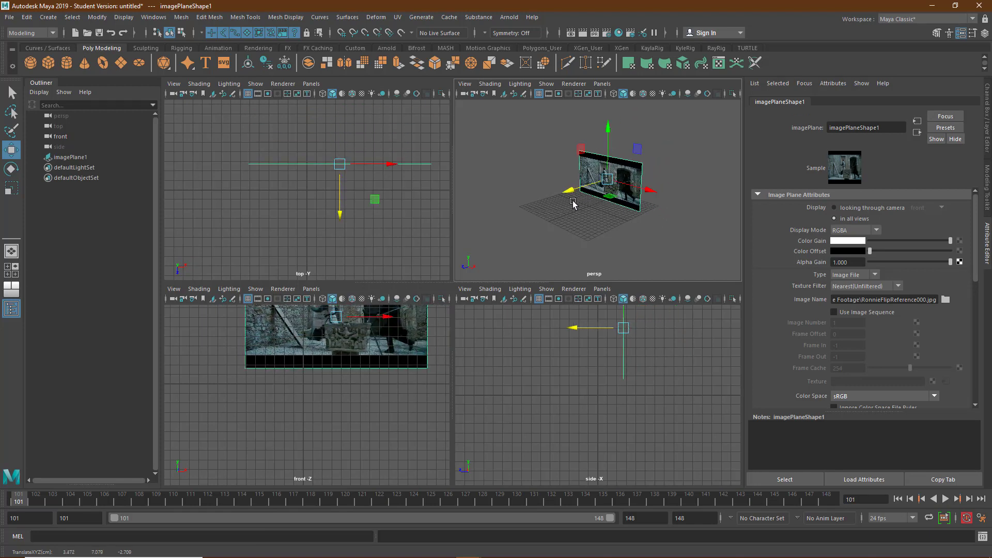
alt+middle_drag(388, 413, 358, 466)
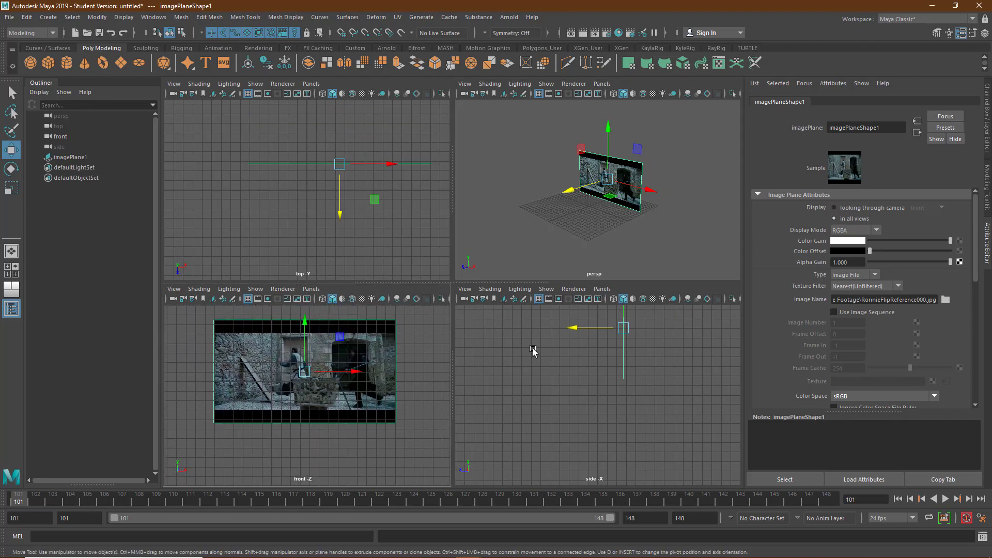
Maximize the perspective view, look at the image plane from the front, and scrub the first timeline frames to check for motion.
key(space)
alt+drag(465, 327, 575, 339)
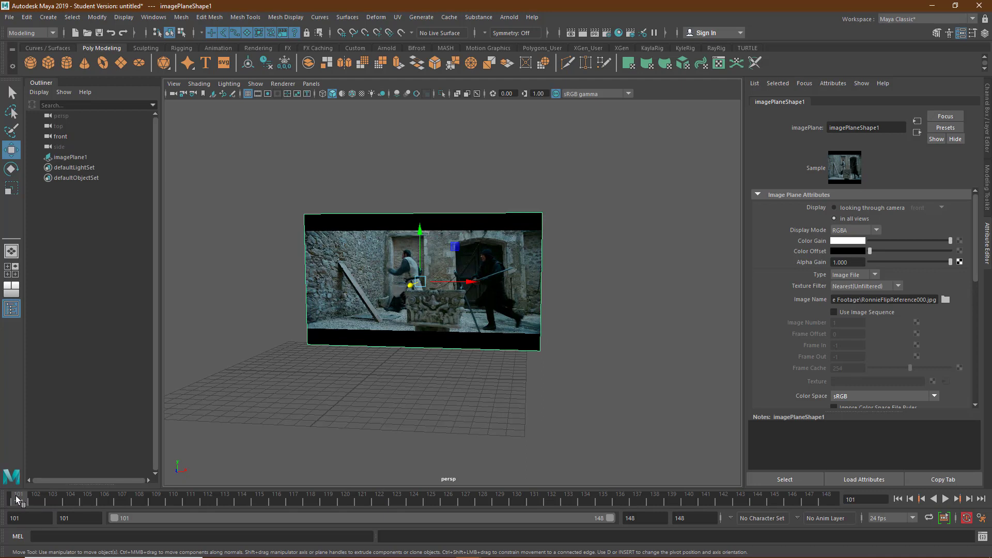
mouse_move(15, 504)
mouse_down()
mouse_move(501, 504)
mouse_move(21, 501)
mouse_up()
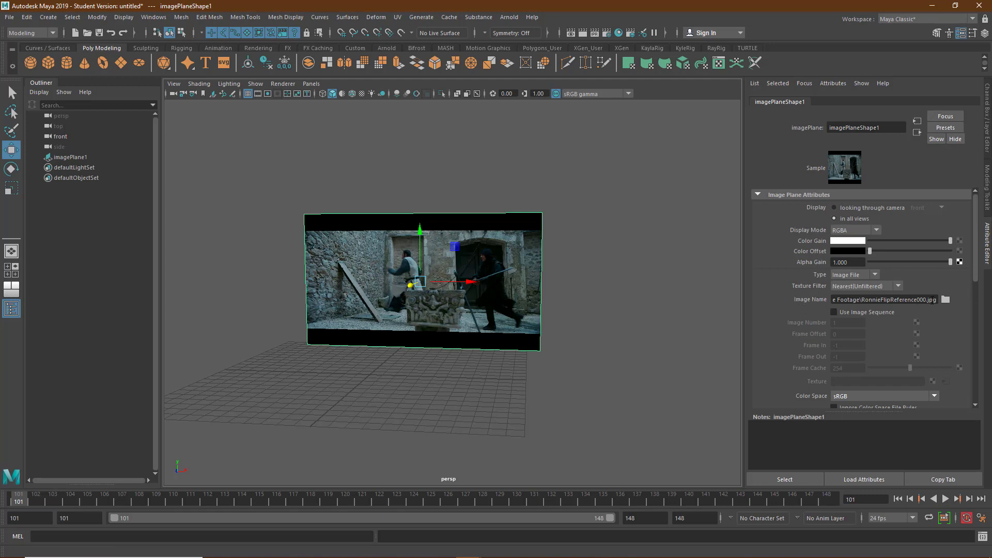
Enable the image sequence on the image plane and set its Frame Offset to -100, checking the start of the timeline.
click(834, 312)
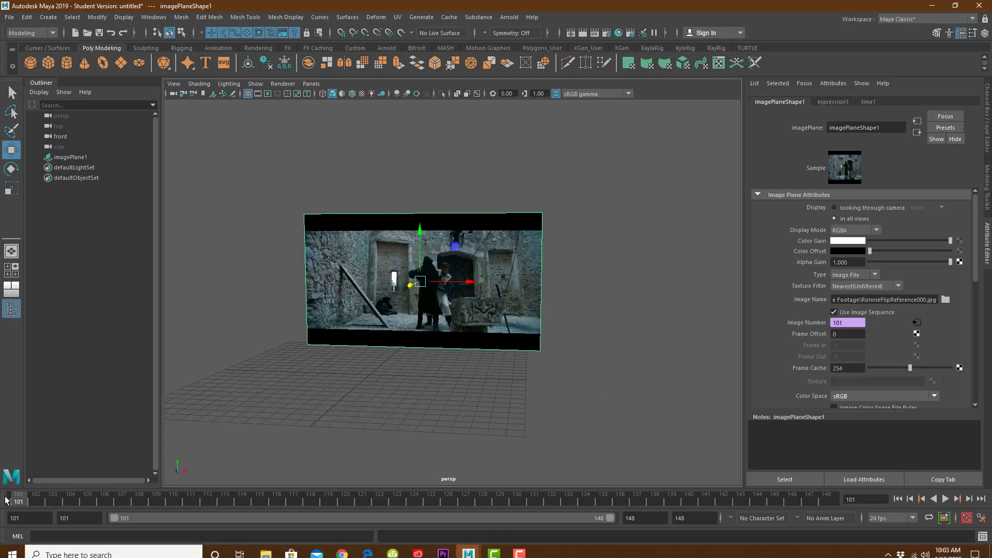
mouse_move(29, 500)
mouse_down()
mouse_move(260, 497)
mouse_move(41, 490)
mouse_move(123, 498)
mouse_move(41, 498)
mouse_move(166, 498)
mouse_move(11, 501)
mouse_move(297, 499)
mouse_move(14, 500)
mouse_up()
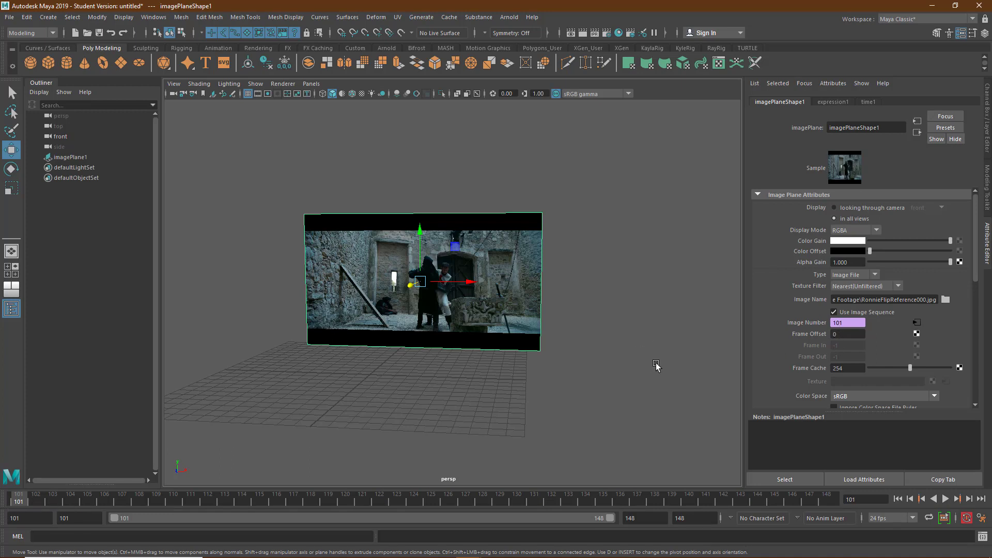
click(842, 334)
key(Tab)
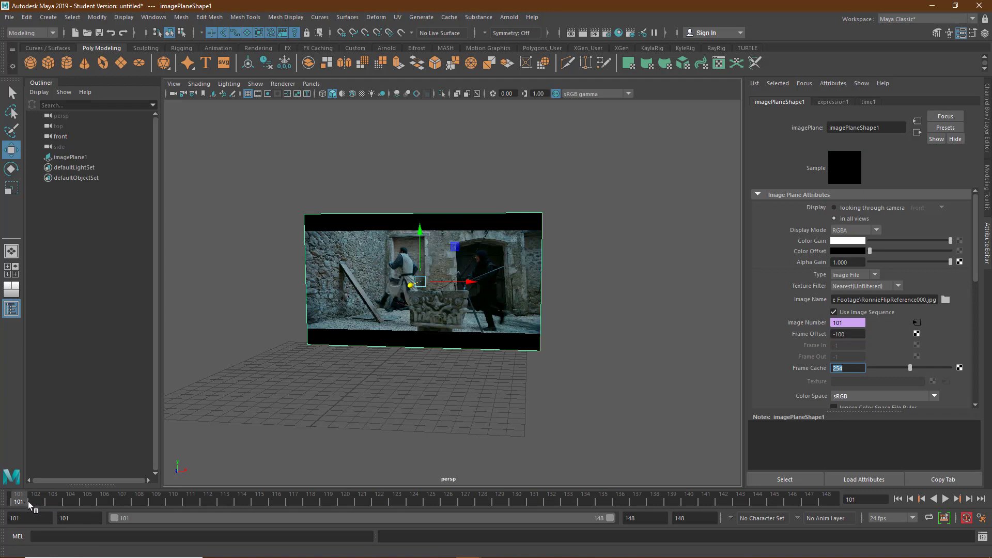
mouse_move(28, 501)
mouse_down()
mouse_move(69, 501)
mouse_move(16, 504)
mouse_up()
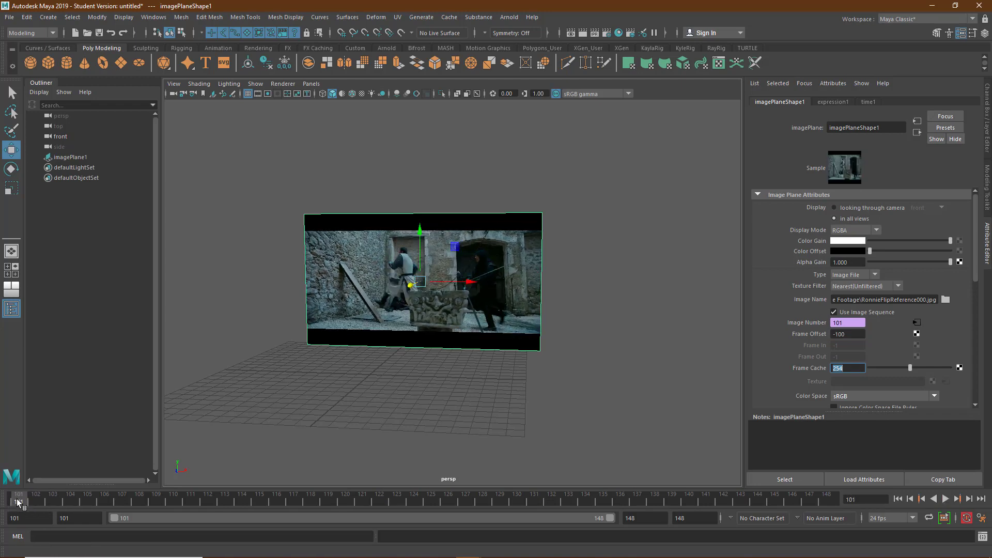
Scrub the timeline from frame 101 to frame 148 to check the image sequence's playback and starting alignment.
drag(17, 501, 56, 501)
drag(110, 500, 20, 502)
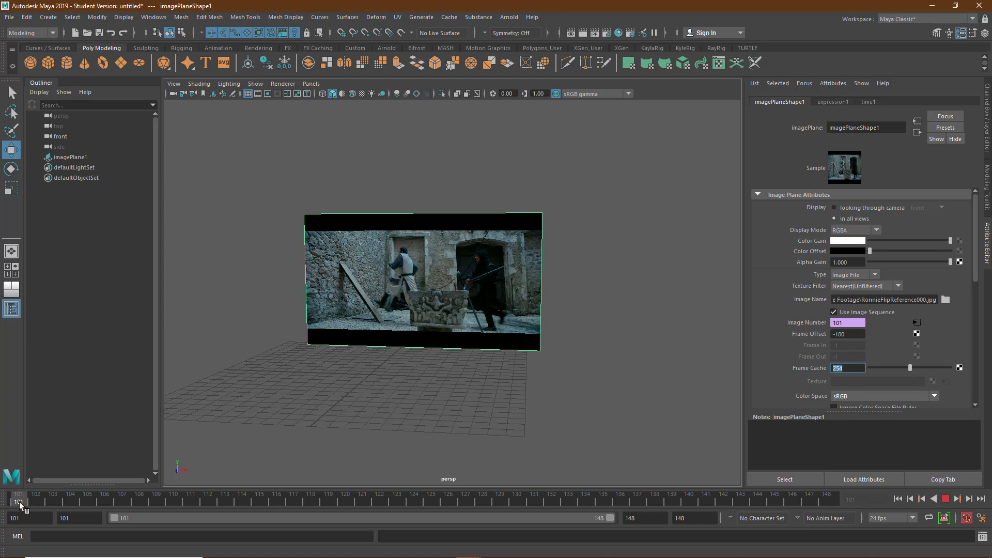
drag(20, 502, 20, 501)
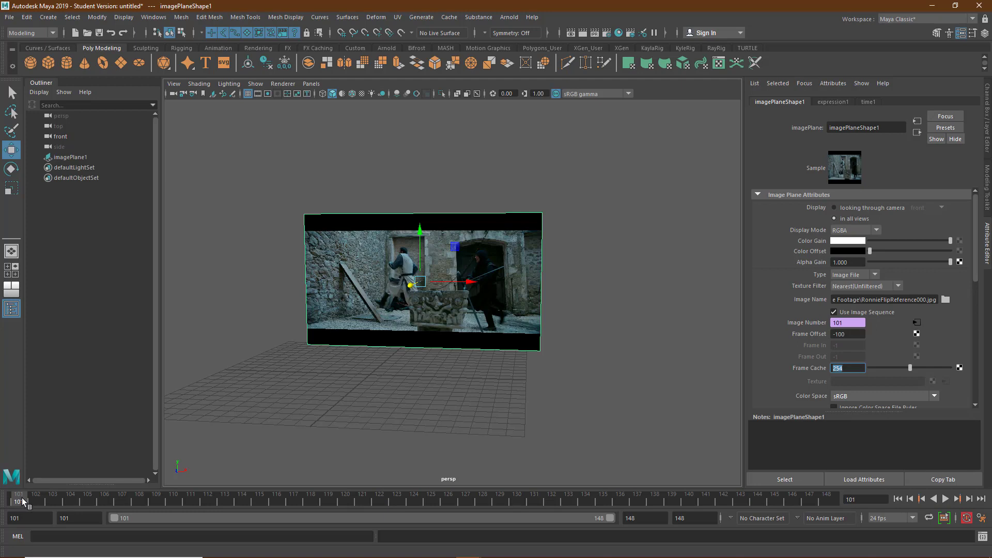
drag(22, 498, 65, 506)
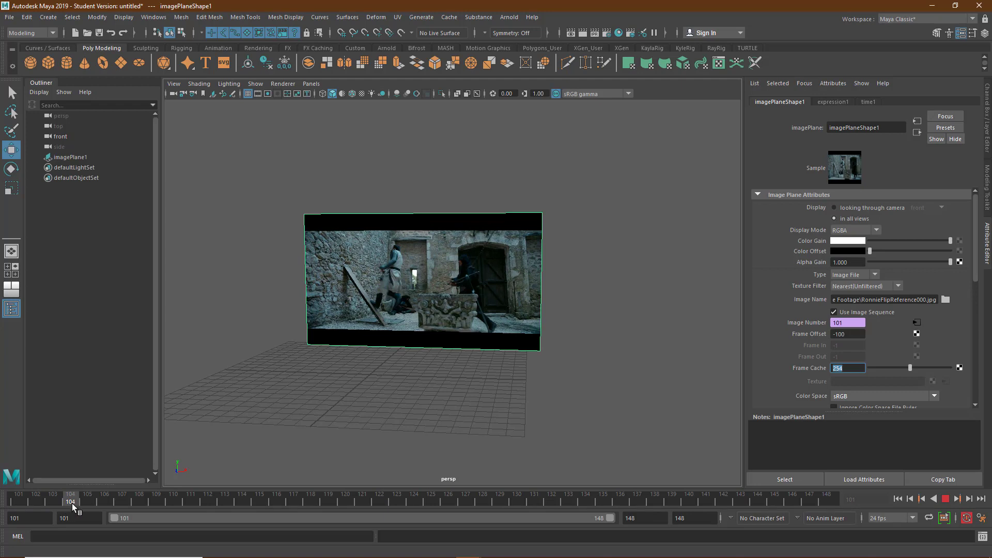
drag(72, 504, 262, 494)
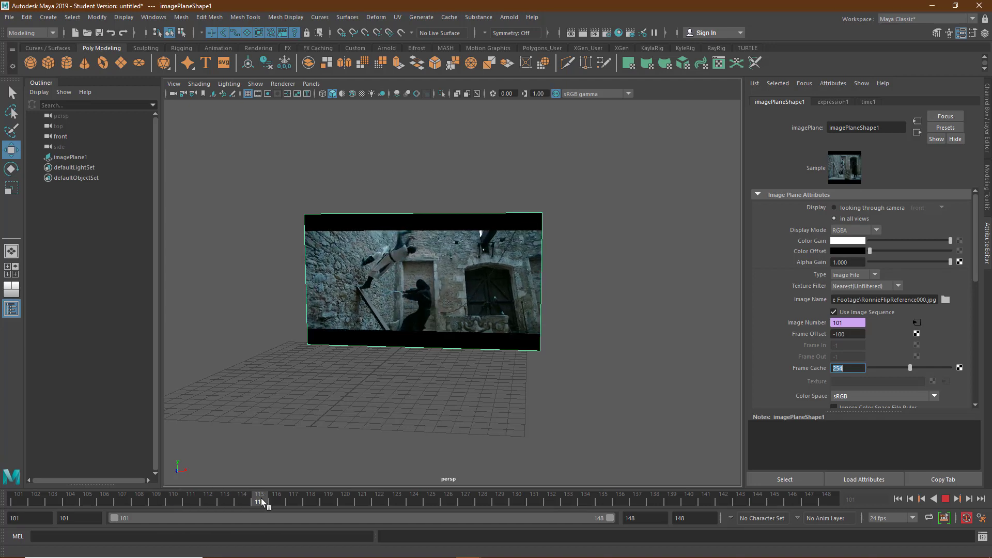
mouse_move(263, 498)
mouse_down()
mouse_move(504, 516)
mouse_move(652, 501)
mouse_move(879, 501)
mouse_move(727, 500)
mouse_move(831, 502)
mouse_up()
Extend the timeline by setting both the playback end and the animation end to frame 200.
double_click(644, 520)
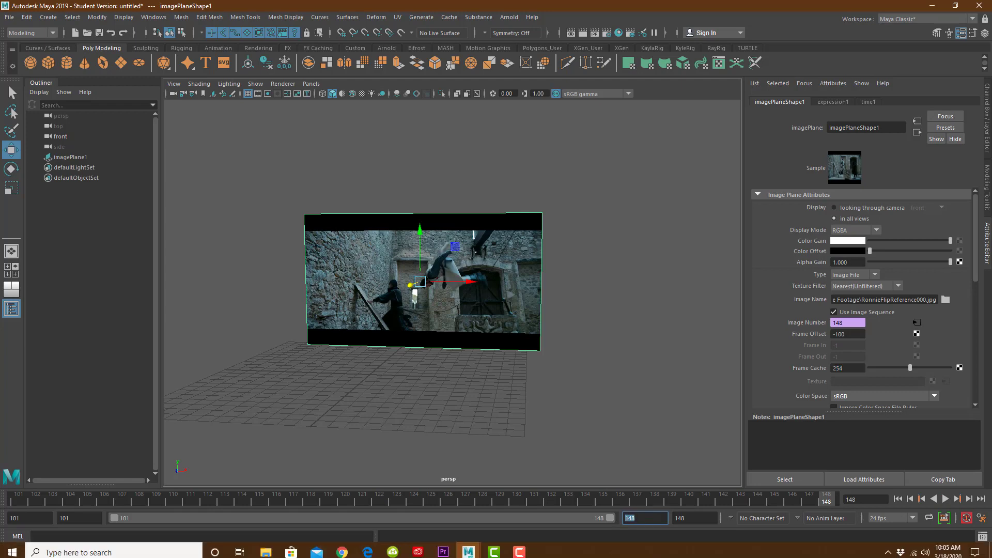
text(200)
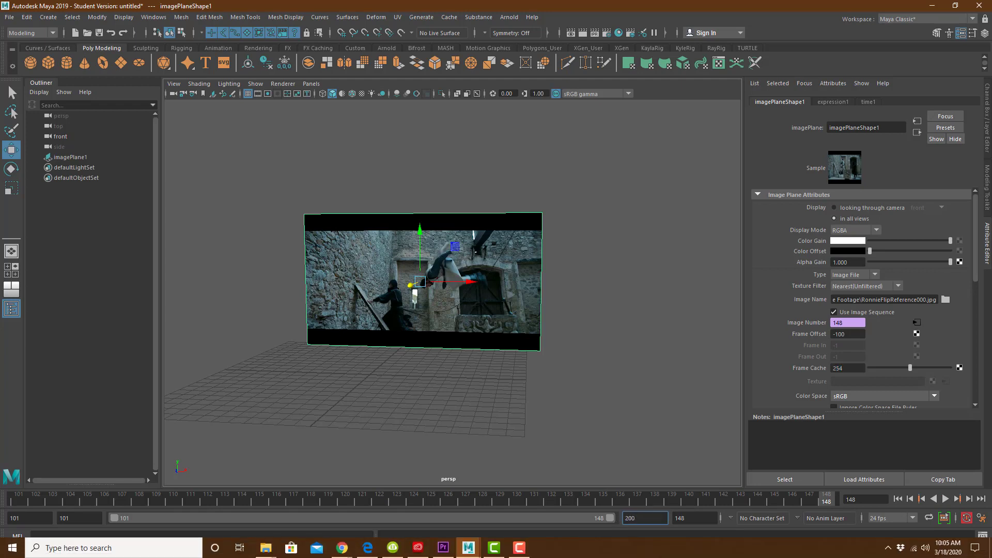
key(Tab)
text(2002)
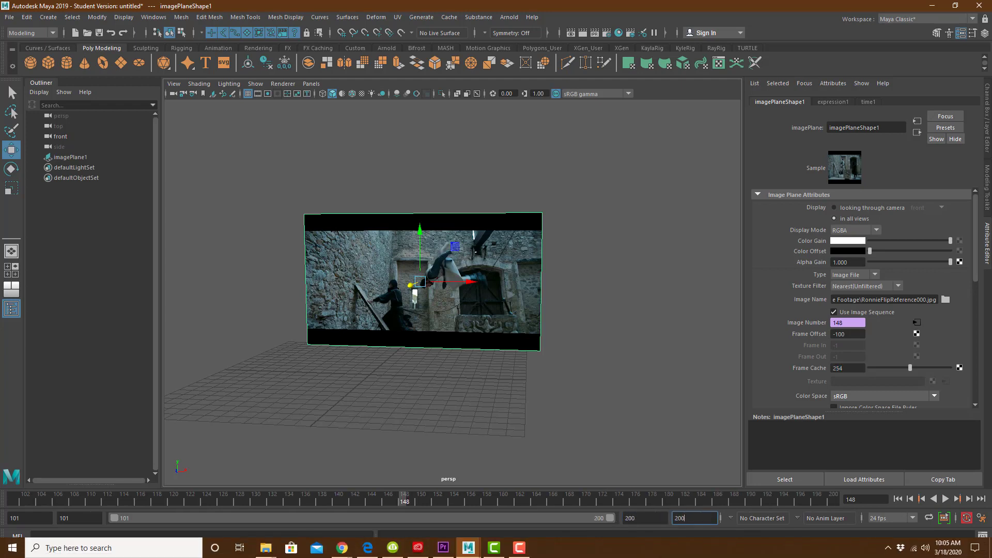
Review the image sequence across the extended timeline, return to frame 101, and stop at frame 134.
key(alt+v)
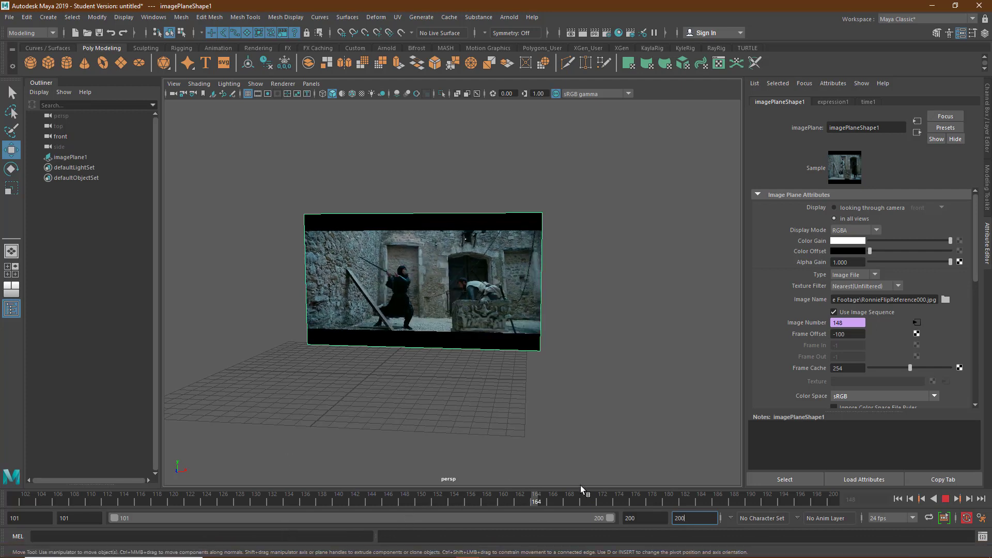
click(325, 501)
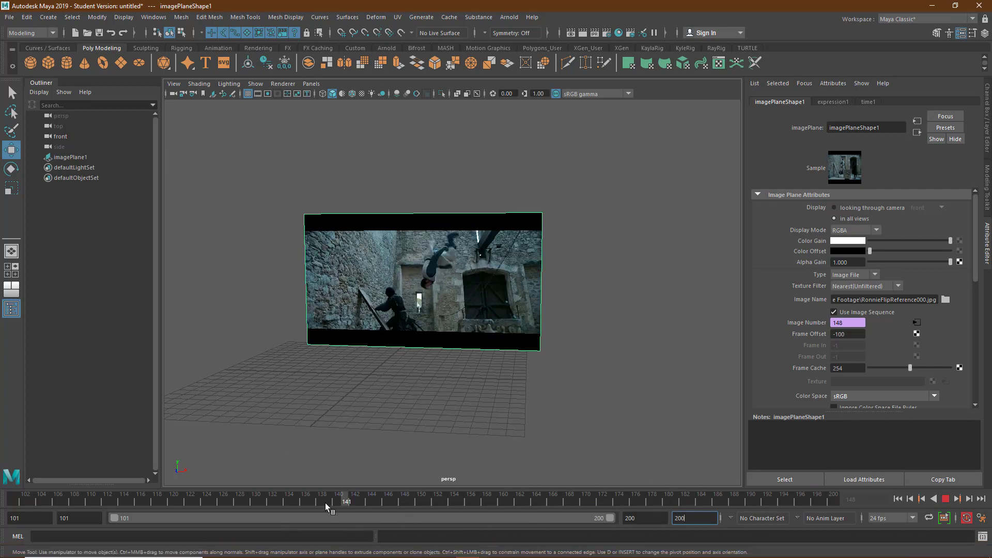
drag(325, 503, 7, 504)
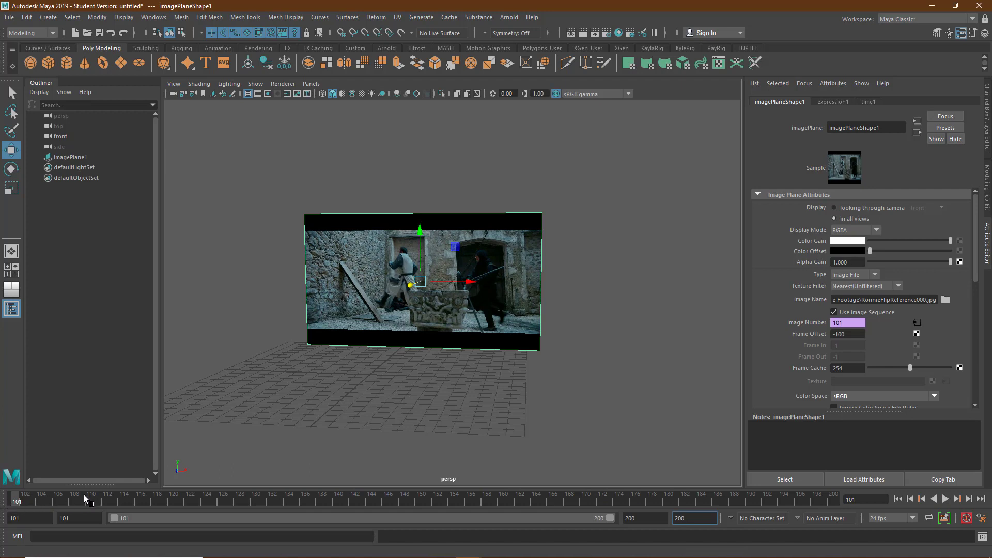
click(289, 501)
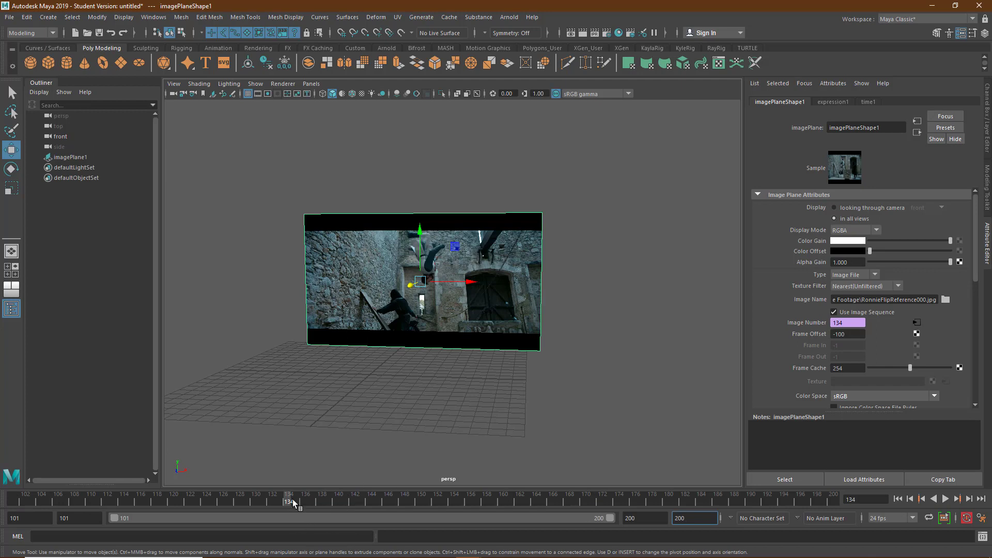
drag(312, 501, 288, 501)
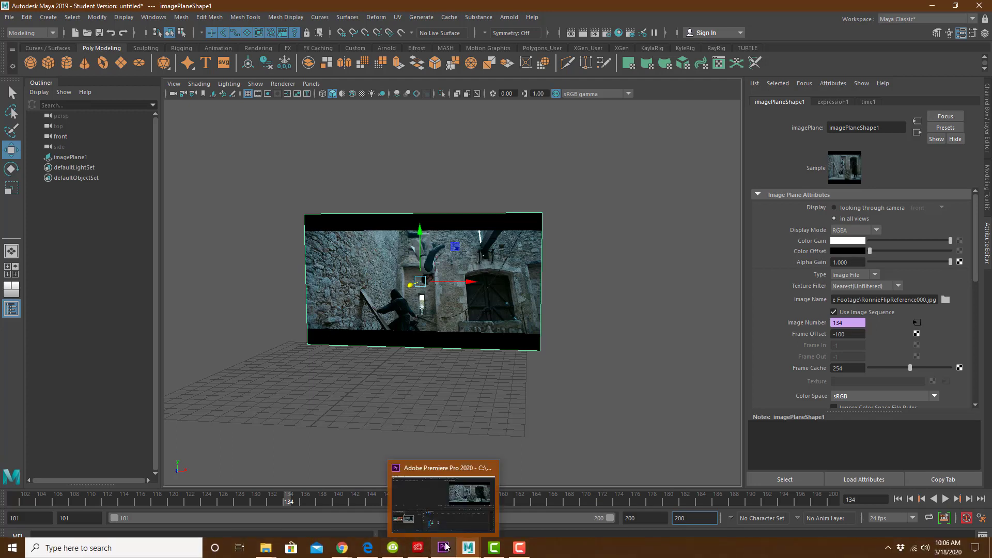
Switch to Premiere Pro with the Maya Import Image Plane Movie project.
click(445, 549)
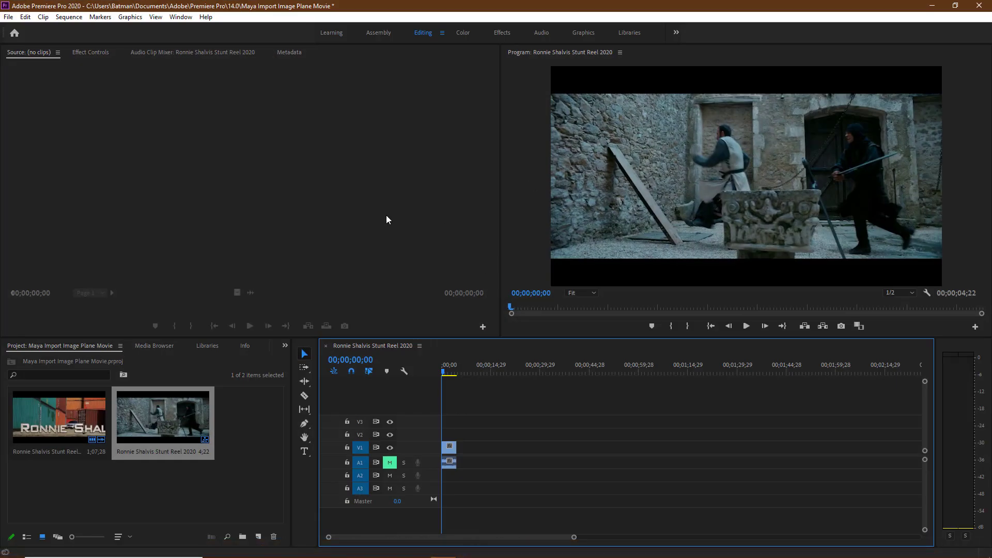